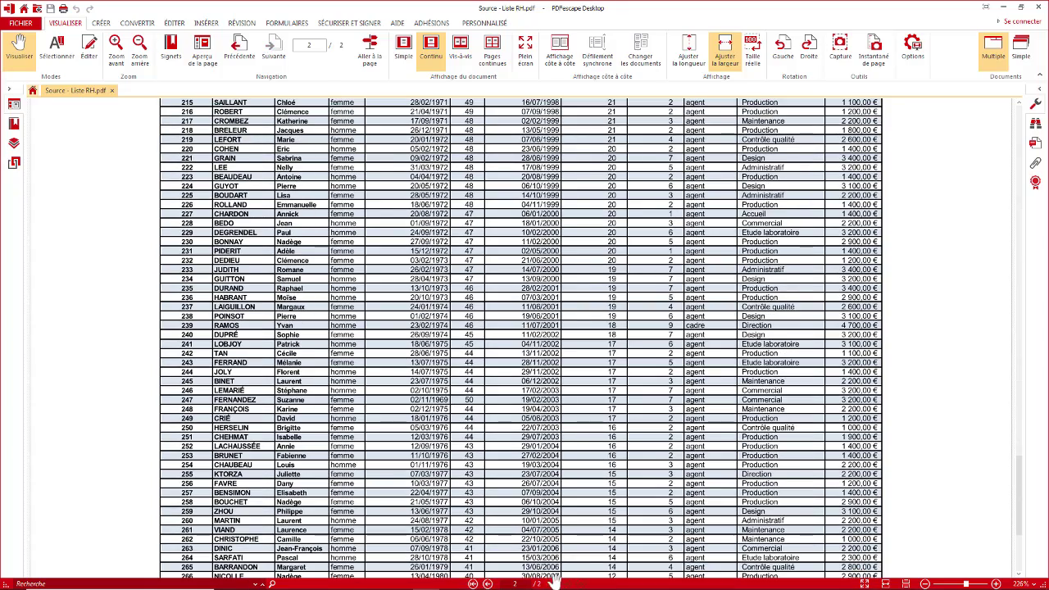
# Step: Look through both pages of the employee table in Source - Liste RH.pdf, including its column headers
pyautogui.scroll(1, 522, 326)
pyautogui.scroll(10, 522, 327)
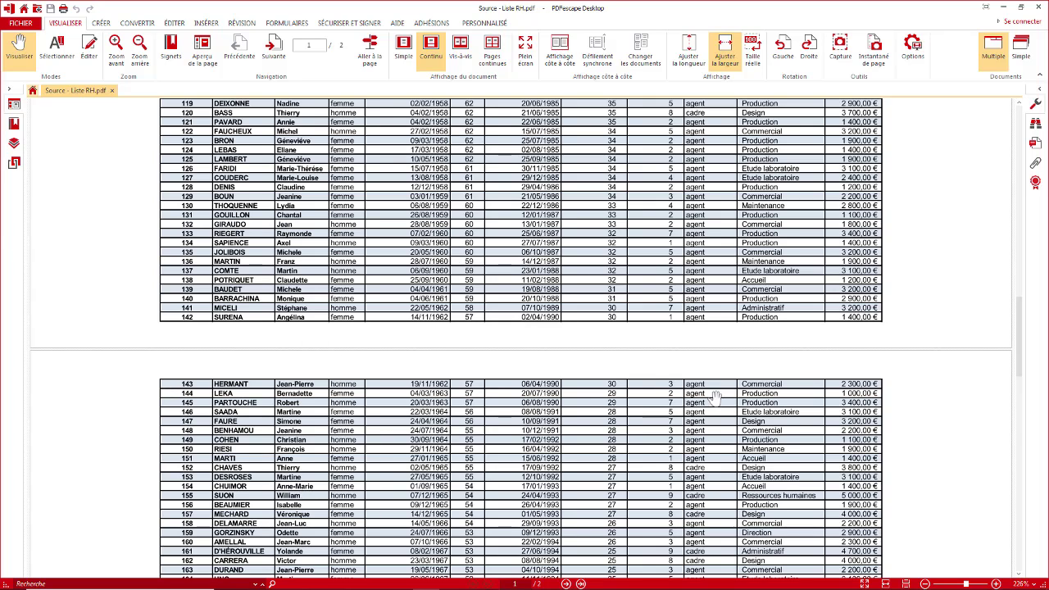
pyautogui.scroll(10, 410, 154)
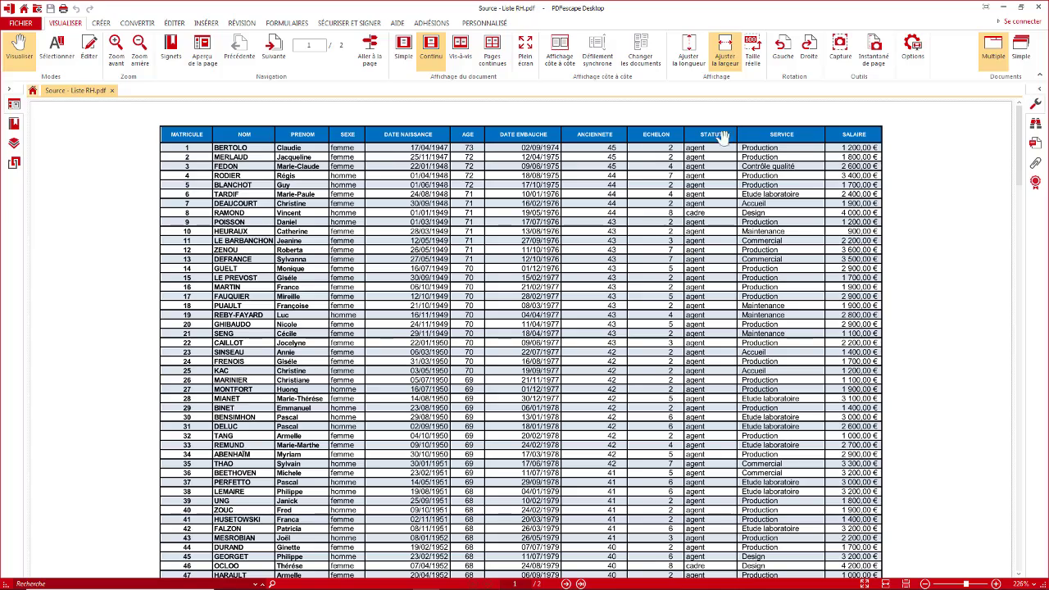
pyautogui.scroll(-8, 364, 246)
pyautogui.scroll(-8, 364, 245)
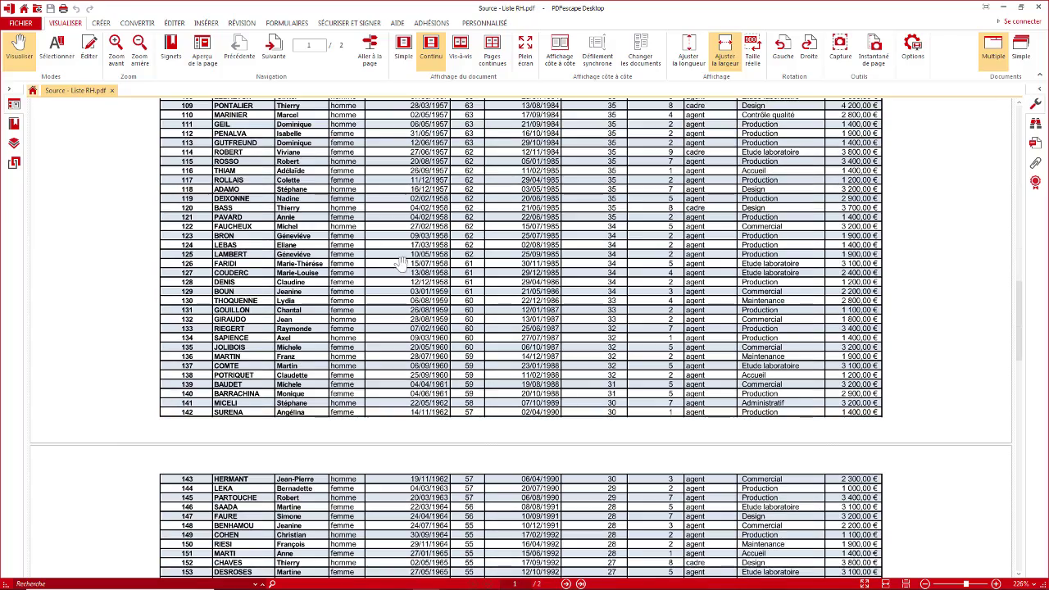
pyautogui.scroll(6, 413, 281)
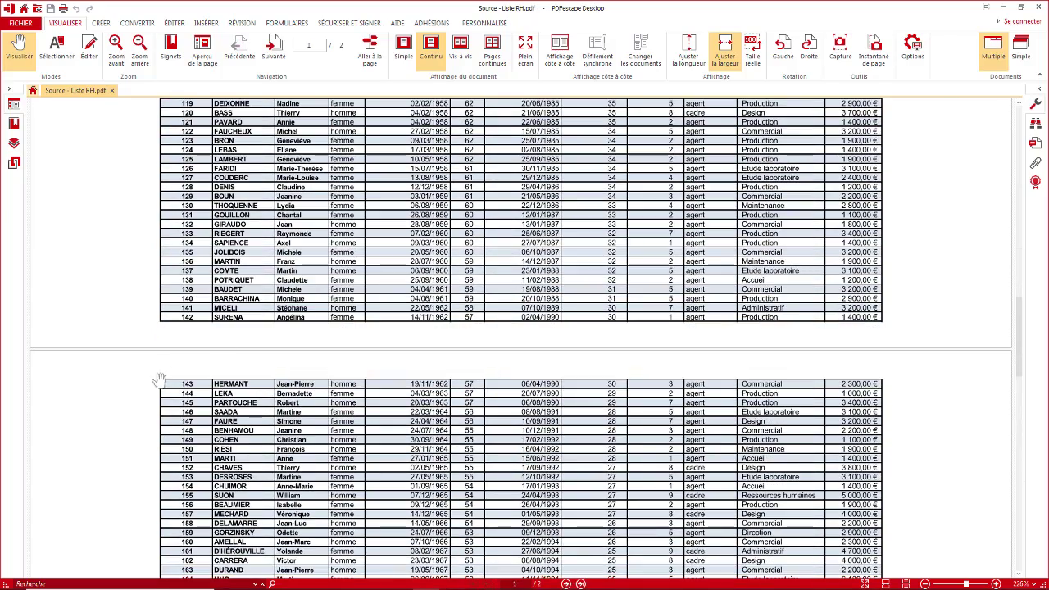
pyautogui.scroll(3, 488, 248)
pyautogui.scroll(10, 488, 247)
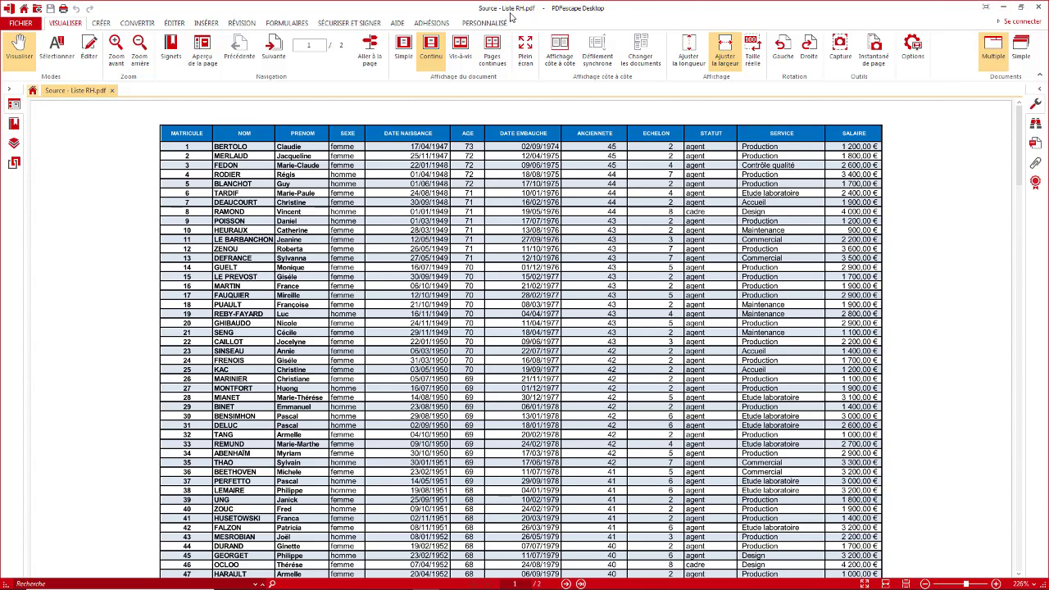
# Step: Leave the PDF viewer for the desktop and launch Power BI Desktop
pyautogui.press('super+d')
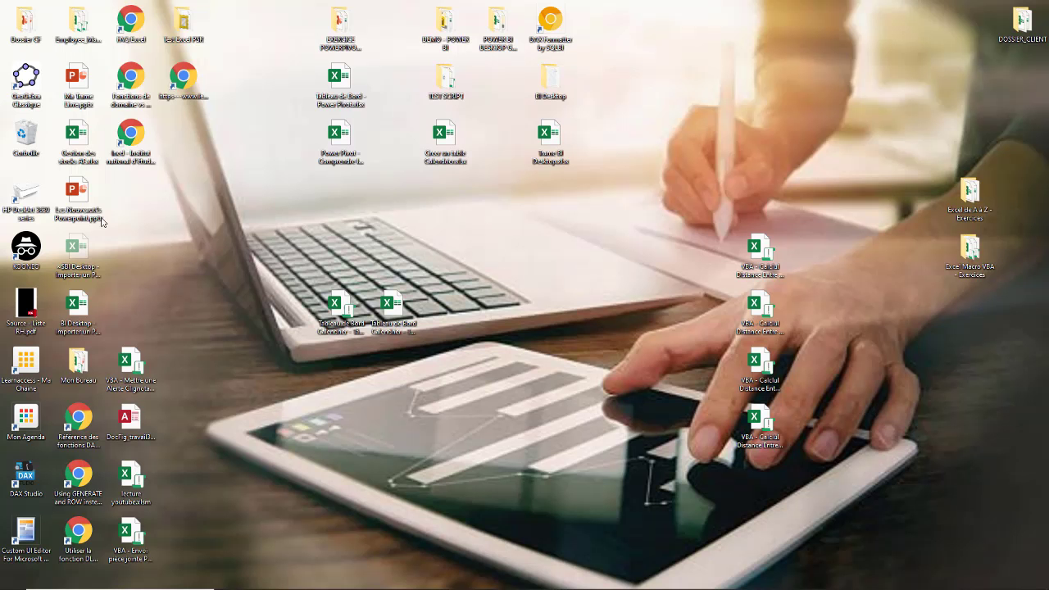
pyautogui.moveTo(376, 583)
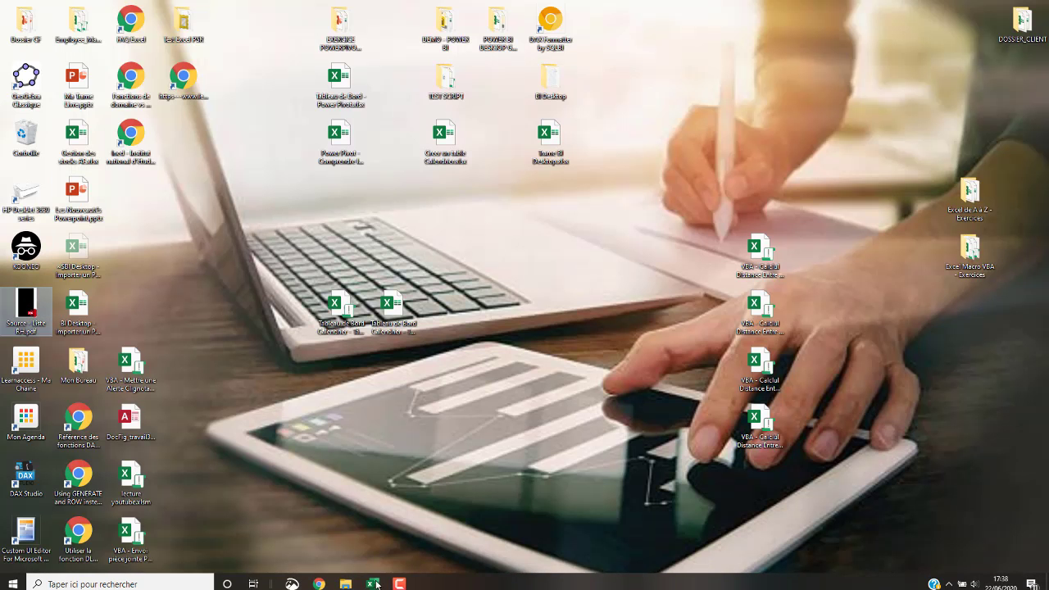
pyautogui.click(12, 584)
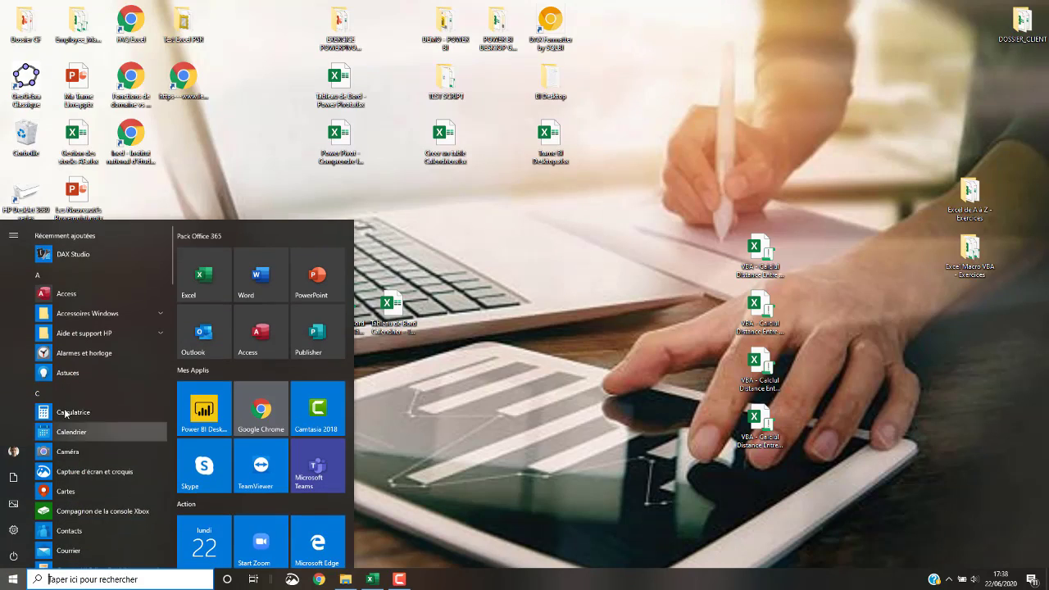
pyautogui.click(231, 433)
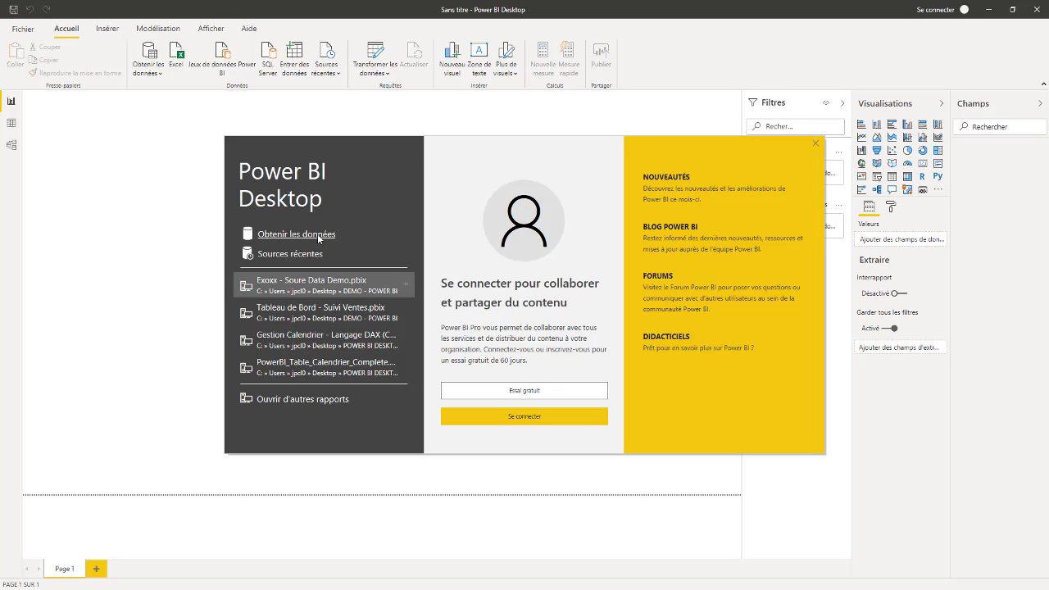
pyautogui.click(307, 235)
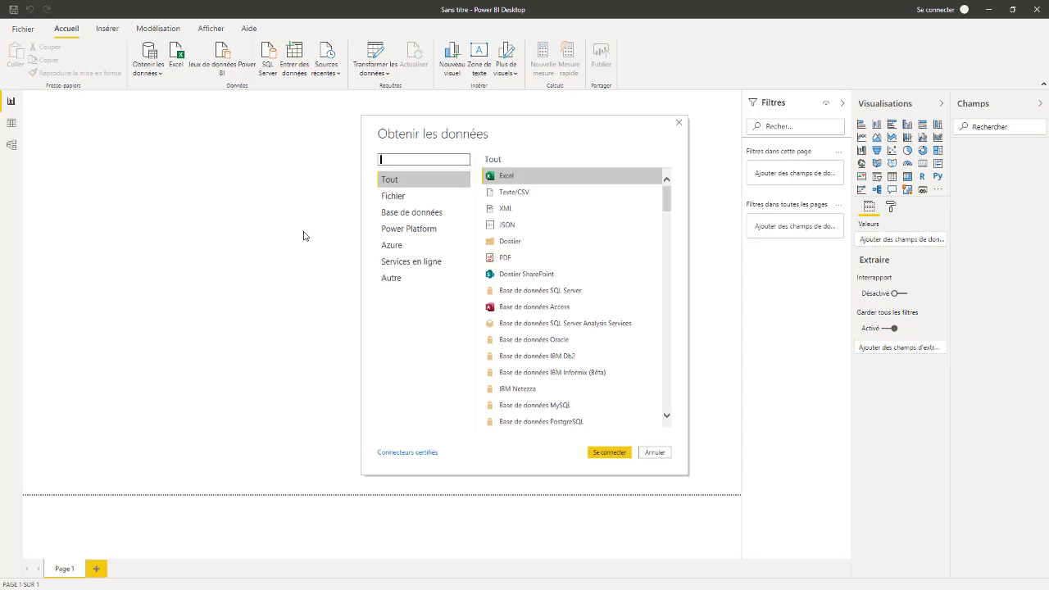
pyautogui.moveTo(555, 130); pyautogui.dragTo(231, 105)
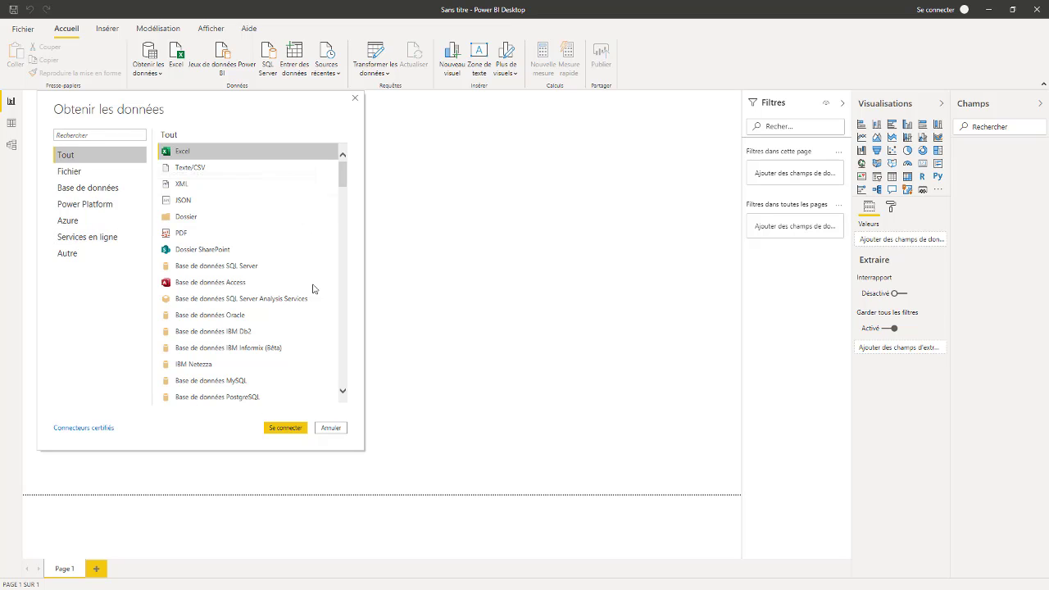
pyautogui.click(334, 429)
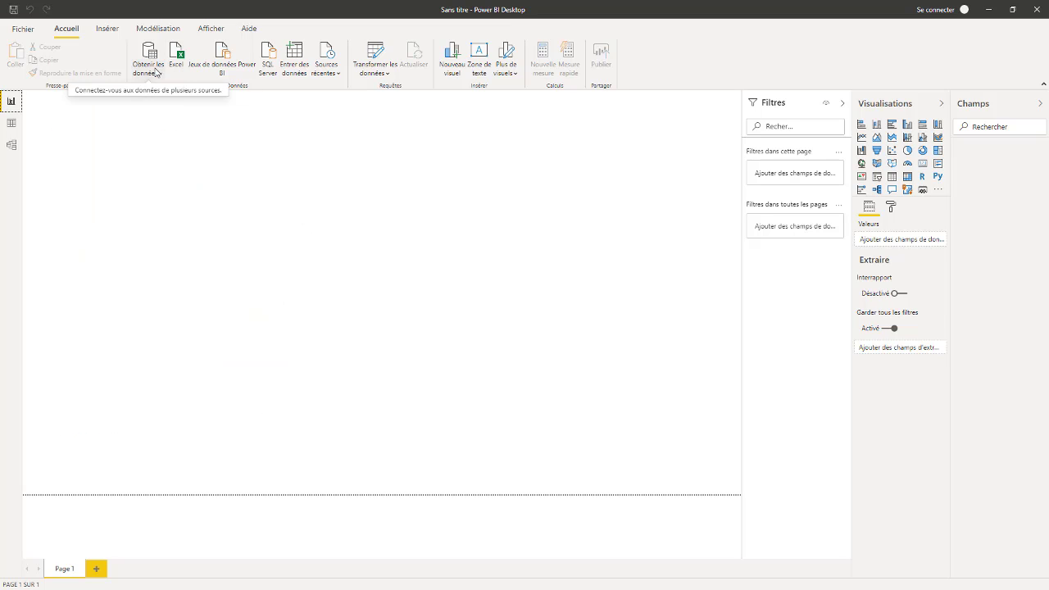
# Step: Start getting data from the full list of sources and connect with the PDF connector
pyautogui.click(154, 72)
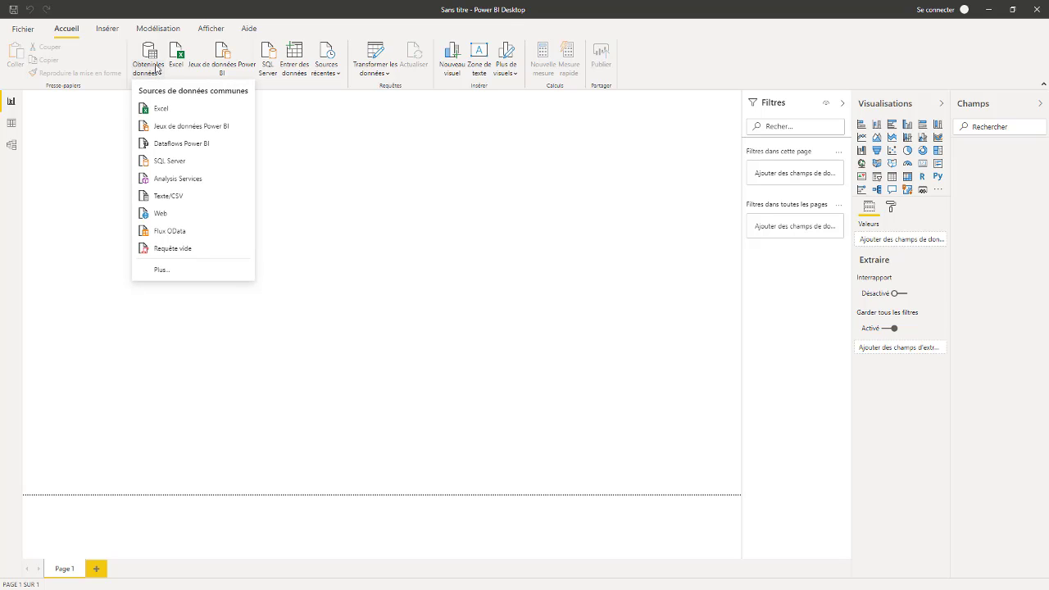
pyautogui.click(160, 272)
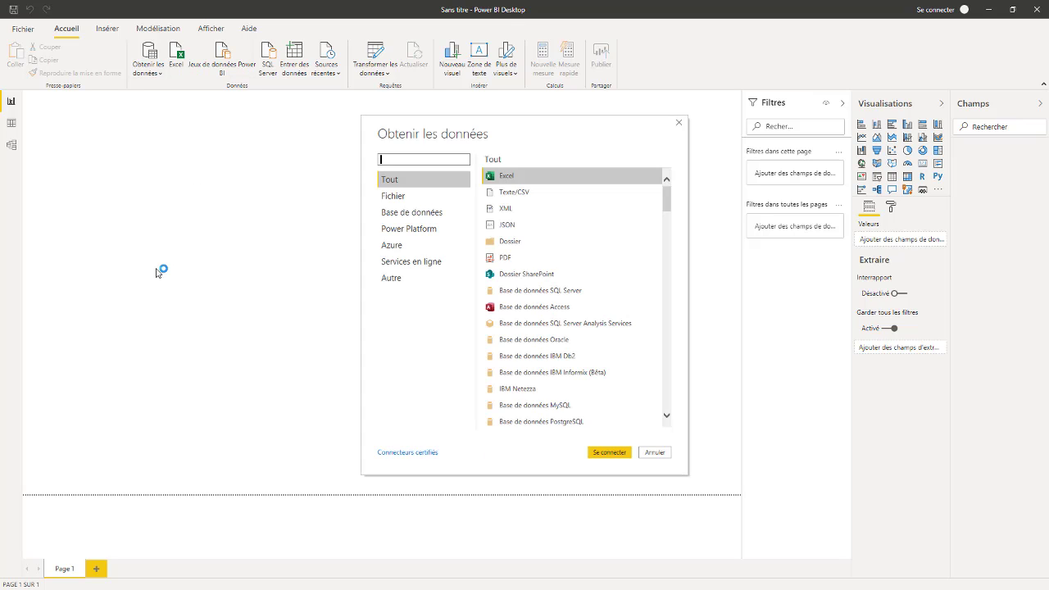
pyautogui.moveTo(527, 132); pyautogui.dragTo(205, 110)
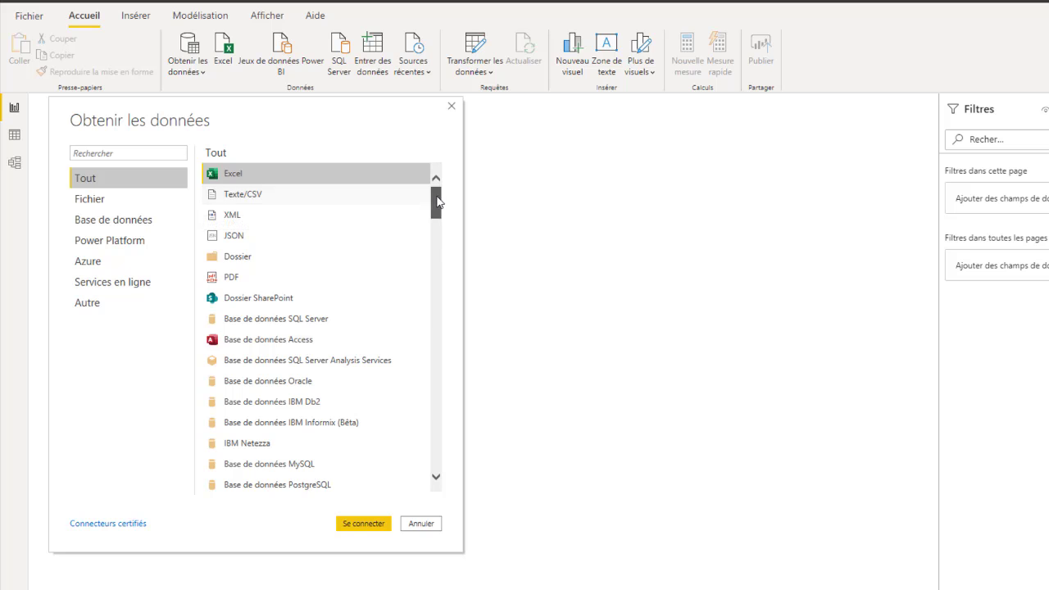
pyautogui.moveTo(437, 202); pyautogui.dragTo(366, 145)
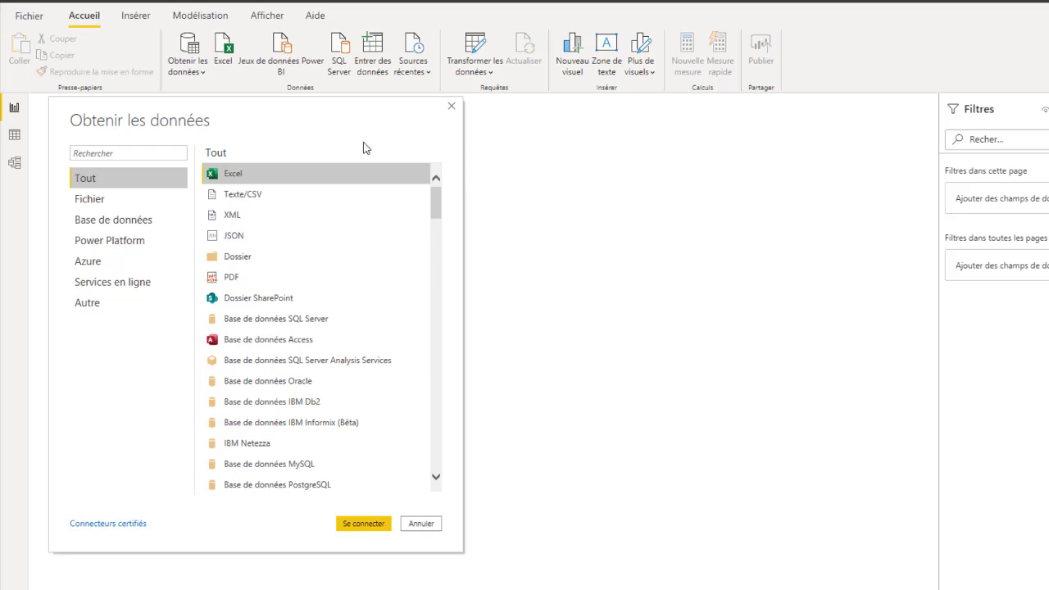
pyautogui.click(215, 280)
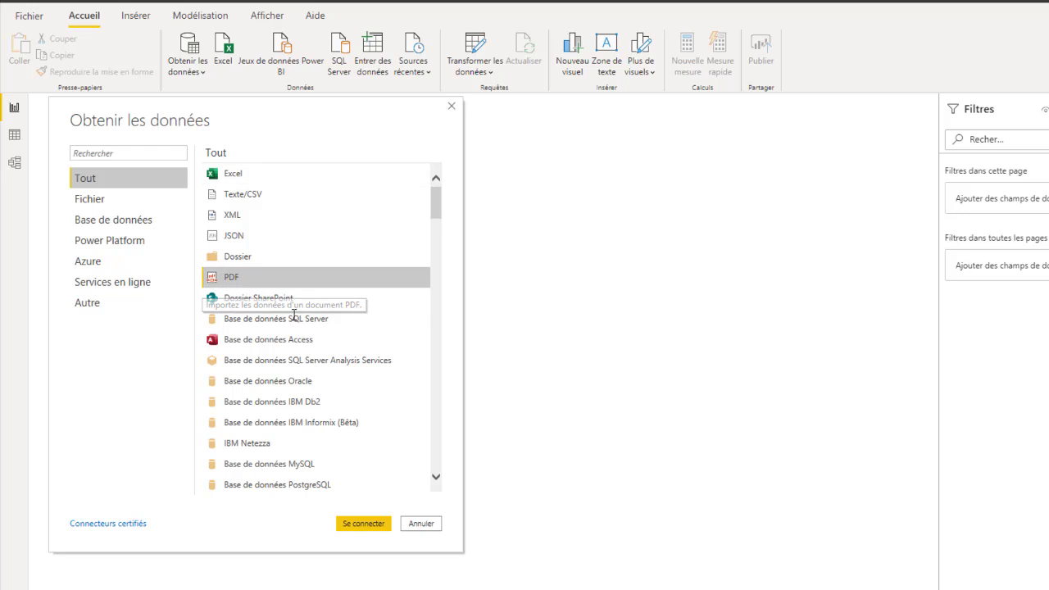
pyautogui.click(363, 525)
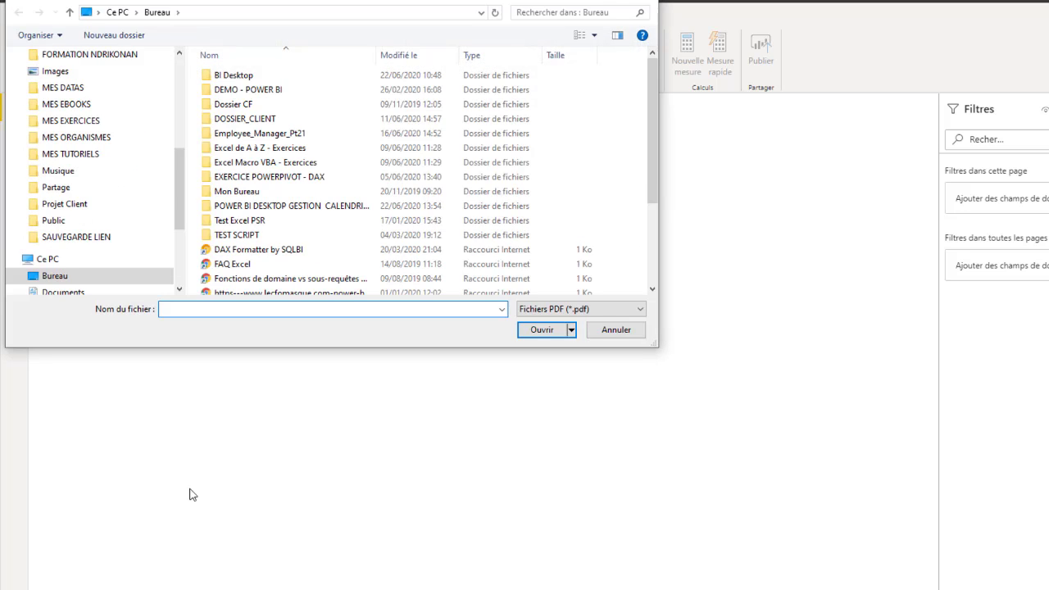
# Step: Open Source - Liste RH.pdf from the Bureau folder as the data source
pyautogui.click(68, 277)
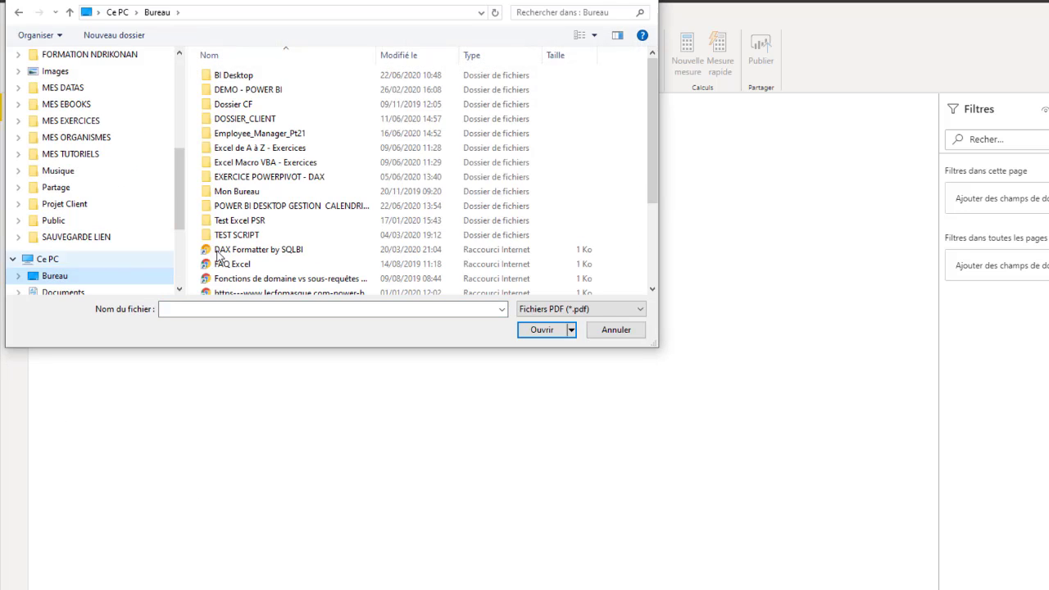
pyautogui.scroll(-3, 312, 213)
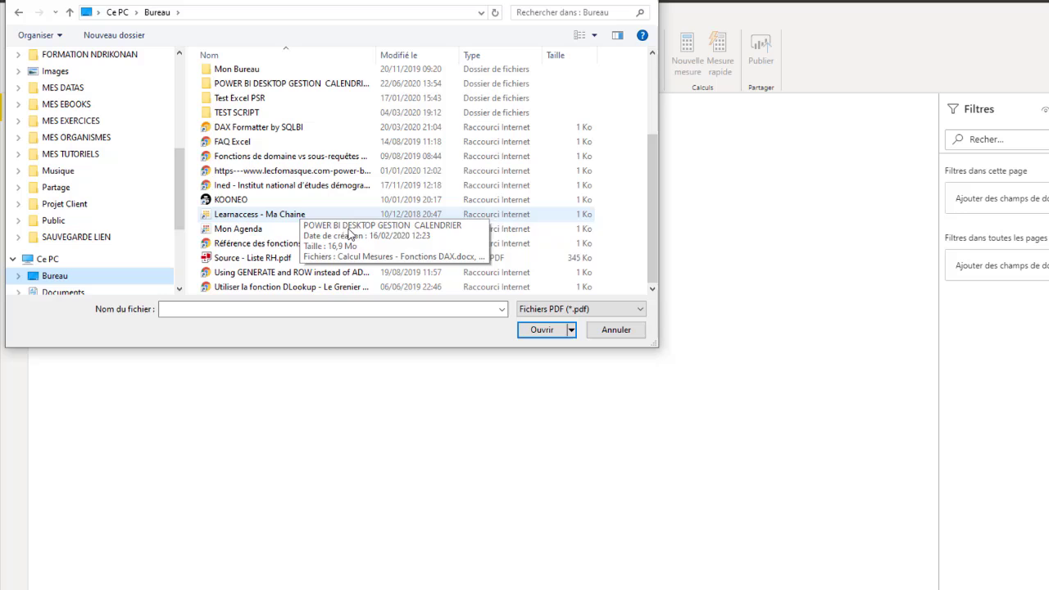
pyautogui.click(250, 259)
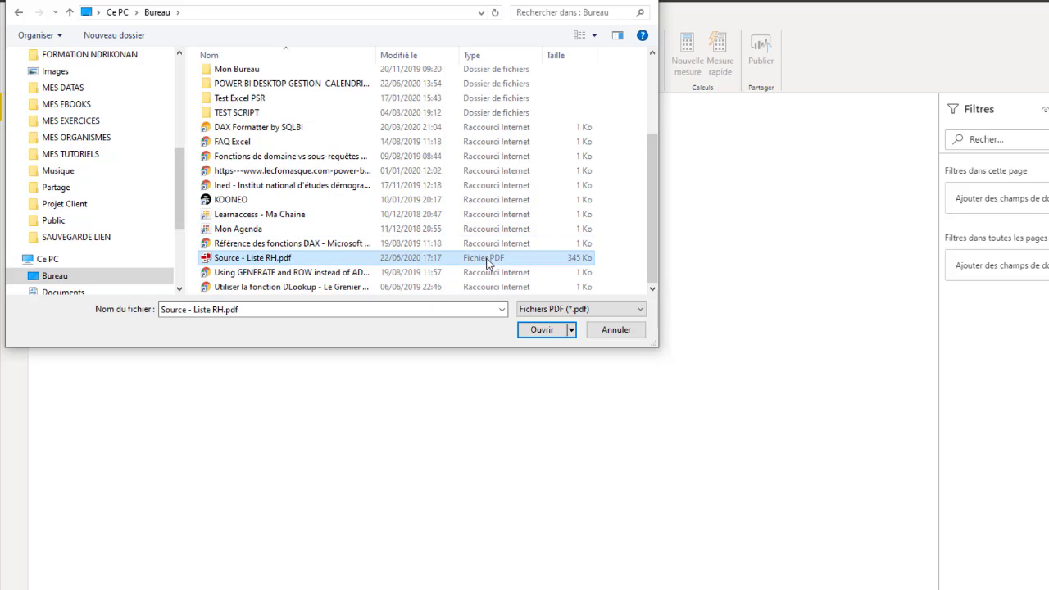
pyautogui.click(542, 329)
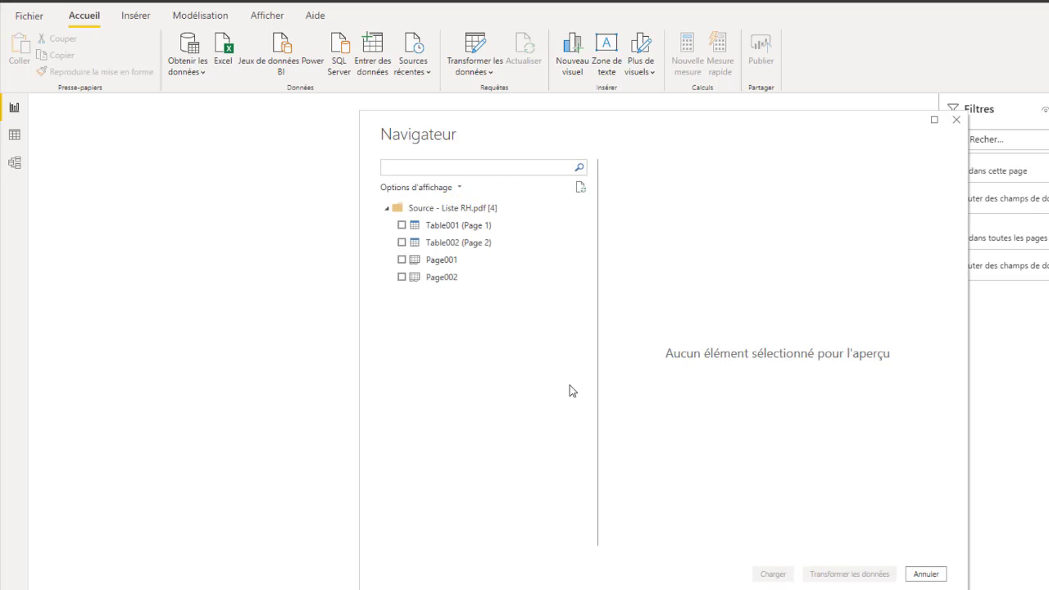
# Step: Preview Table001 (Page 1), Table002 (Page 2), Page001 and Page002 in the Navigator to compare their contents
pyautogui.moveTo(596, 130); pyautogui.dragTo(263, 113)
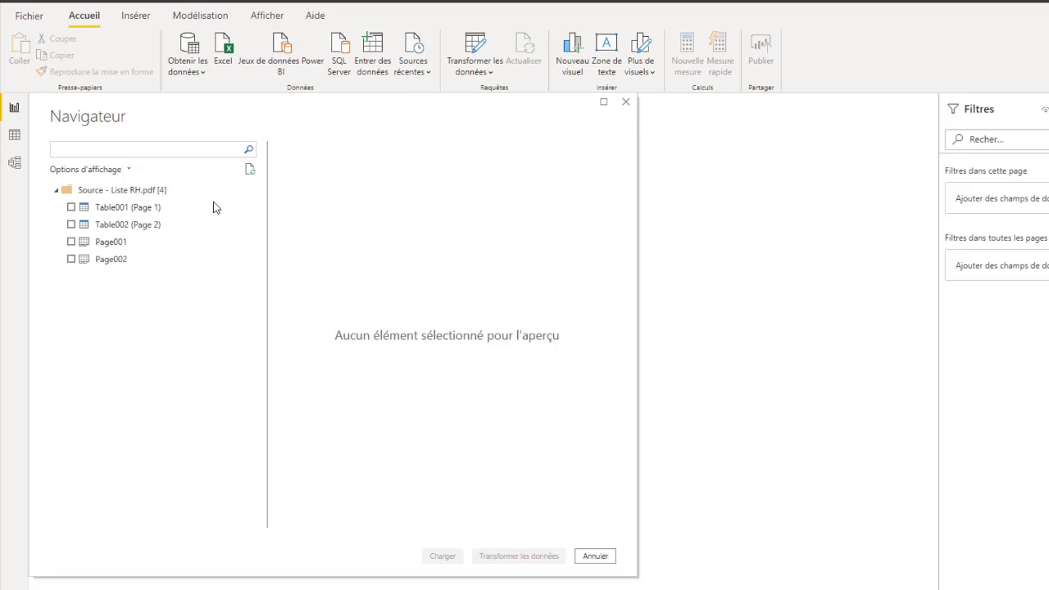
pyautogui.click(138, 212)
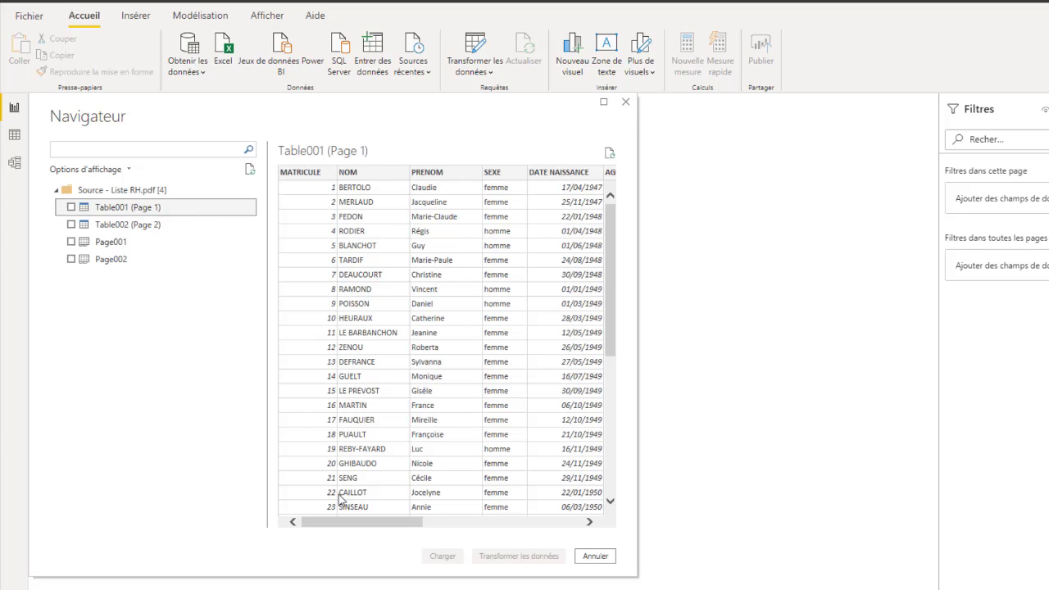
pyautogui.click(123, 224)
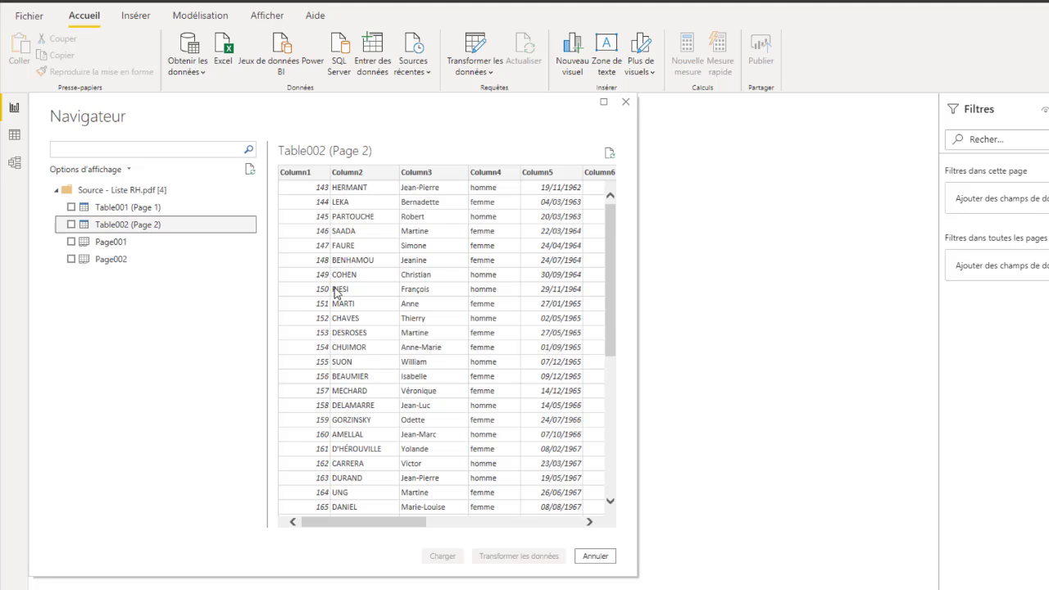
pyautogui.click(141, 207)
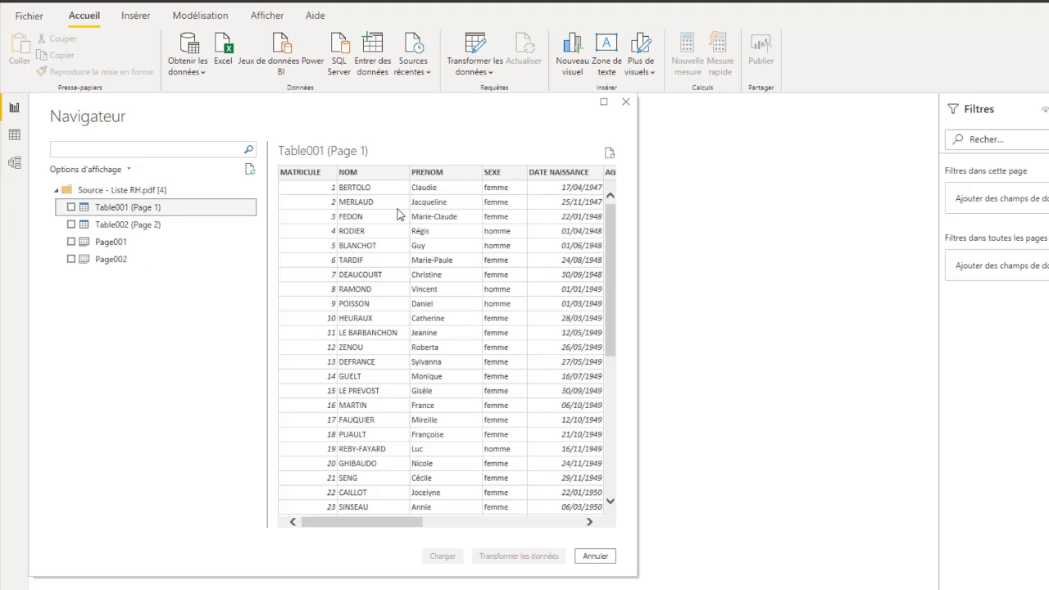
pyautogui.click(107, 224)
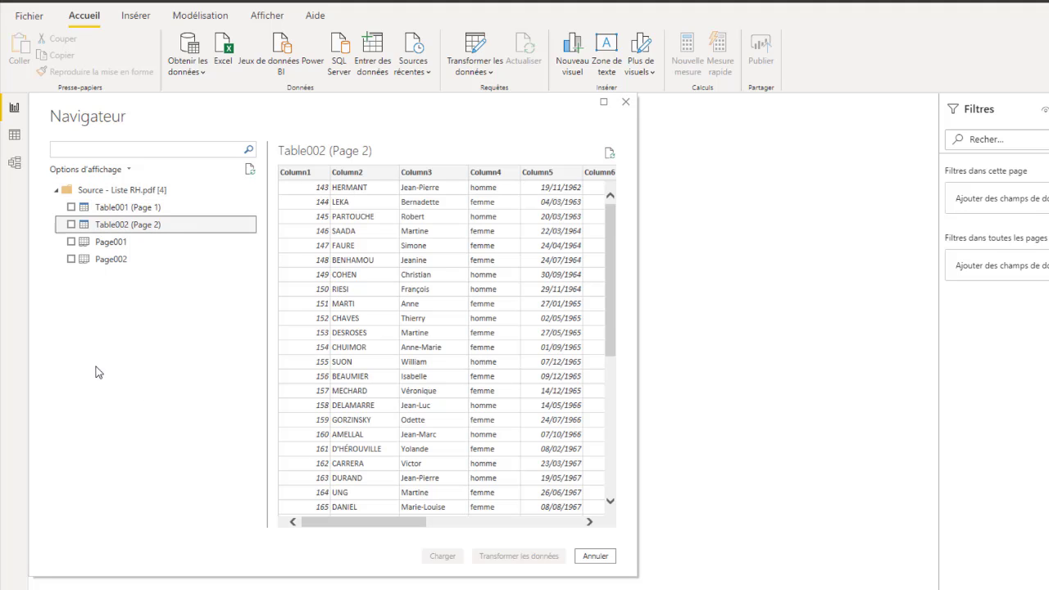
pyautogui.click(98, 242)
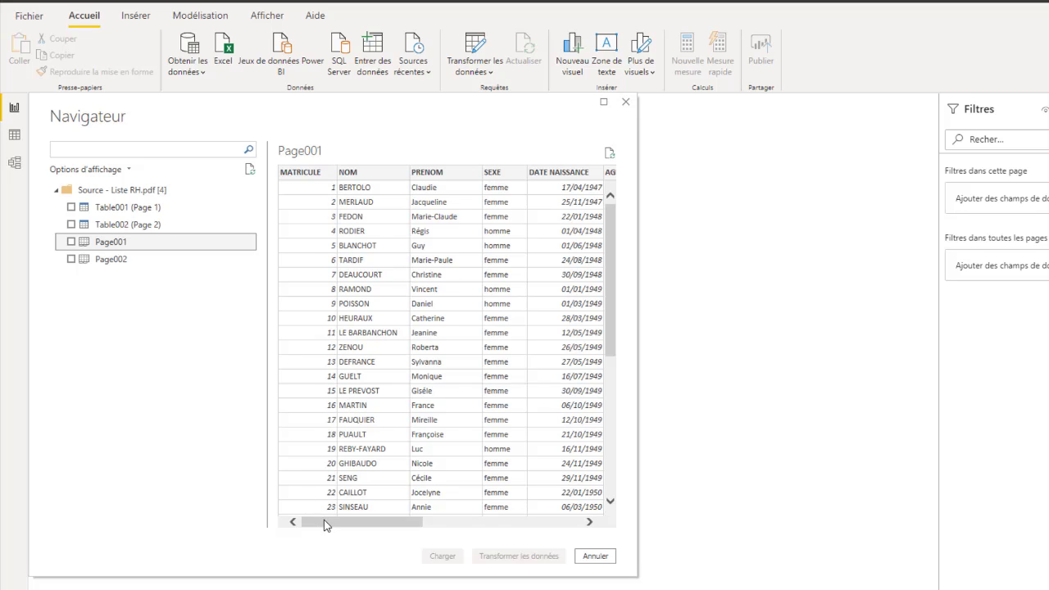
pyautogui.moveTo(325, 525); pyautogui.dragTo(164, 363)
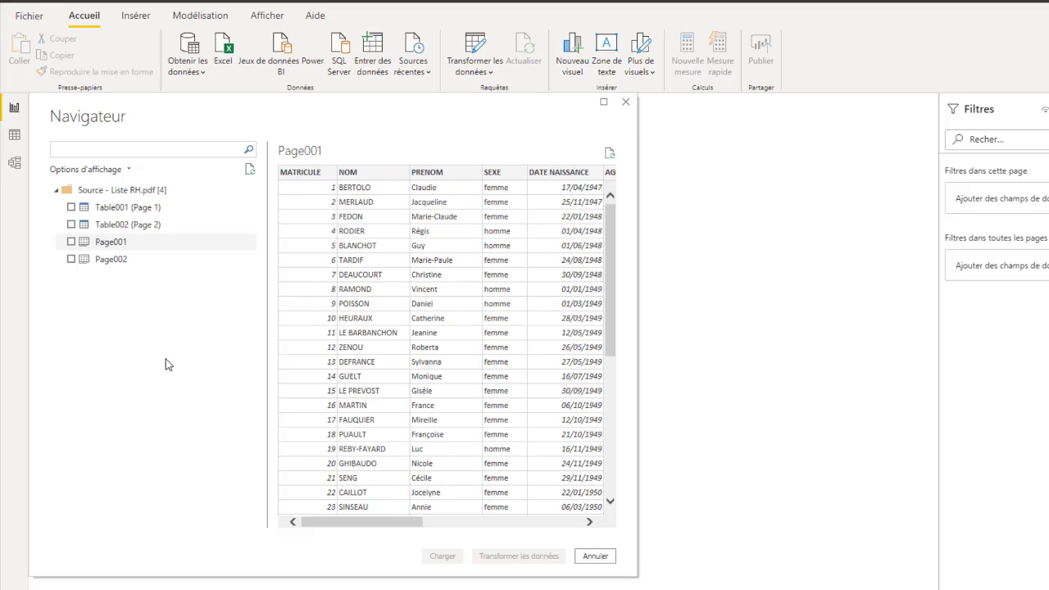
pyautogui.click(107, 259)
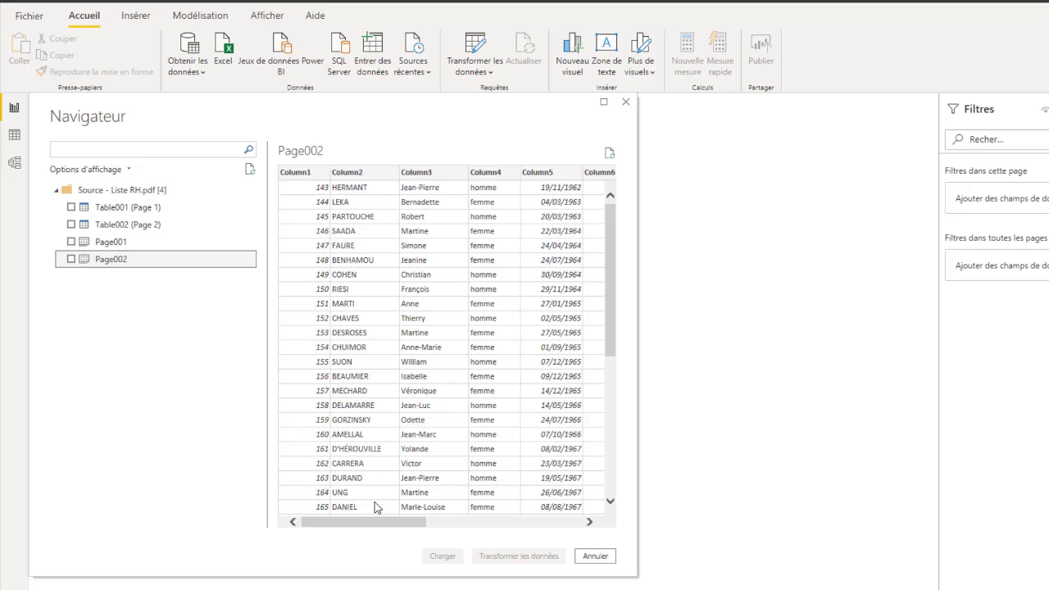
pyautogui.moveTo(361, 524); pyautogui.dragTo(78, 260)
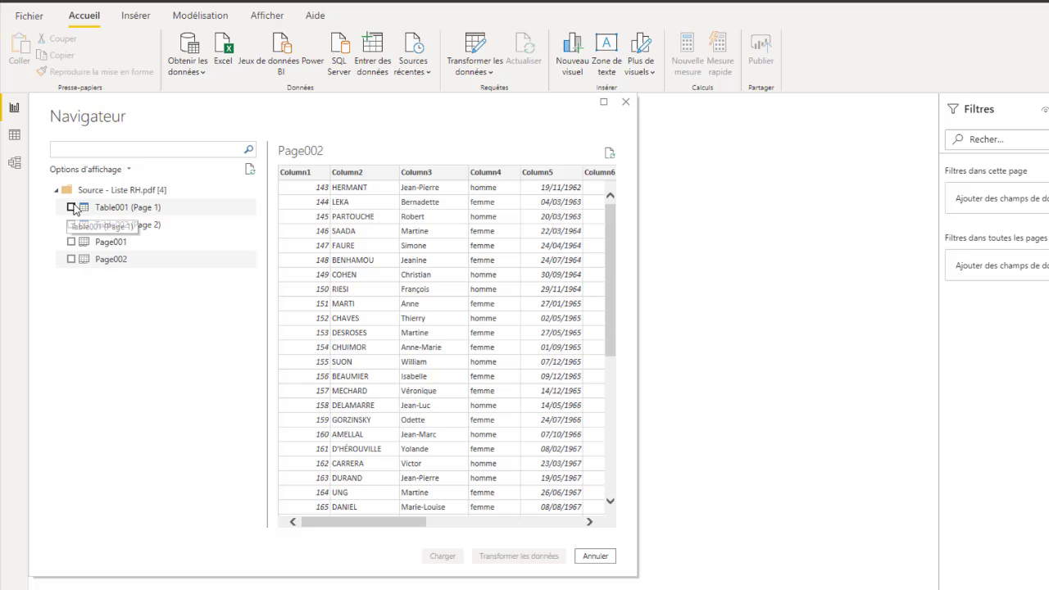
# Step: Include Table001 (Page 1) and Table002 (Page 2) in the import and open them for data transformation
pyautogui.click(72, 208)
pyautogui.click(71, 225)
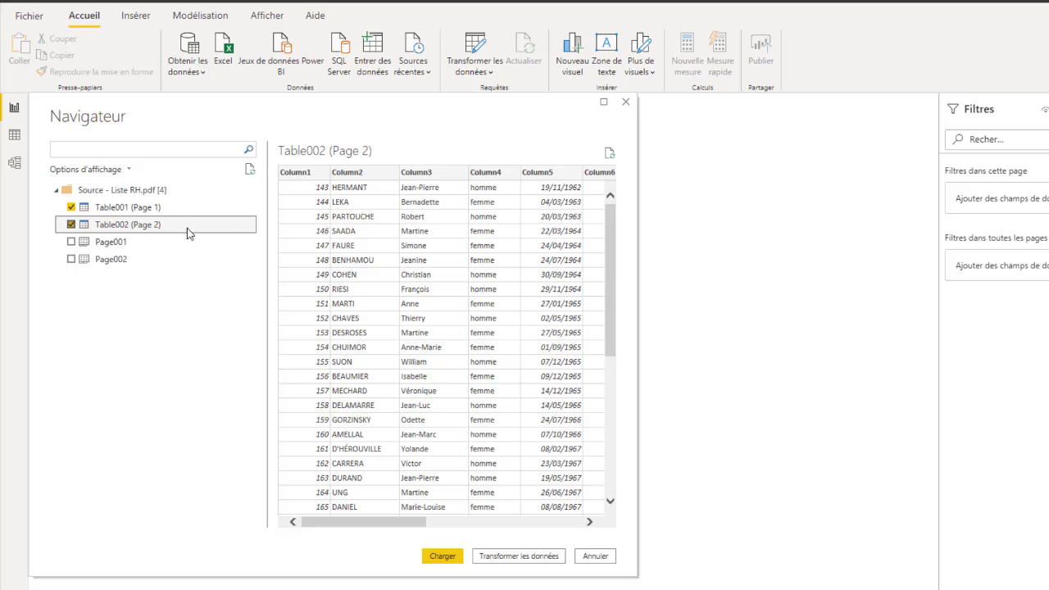
pyautogui.moveTo(610, 237); pyautogui.dragTo(594, 199)
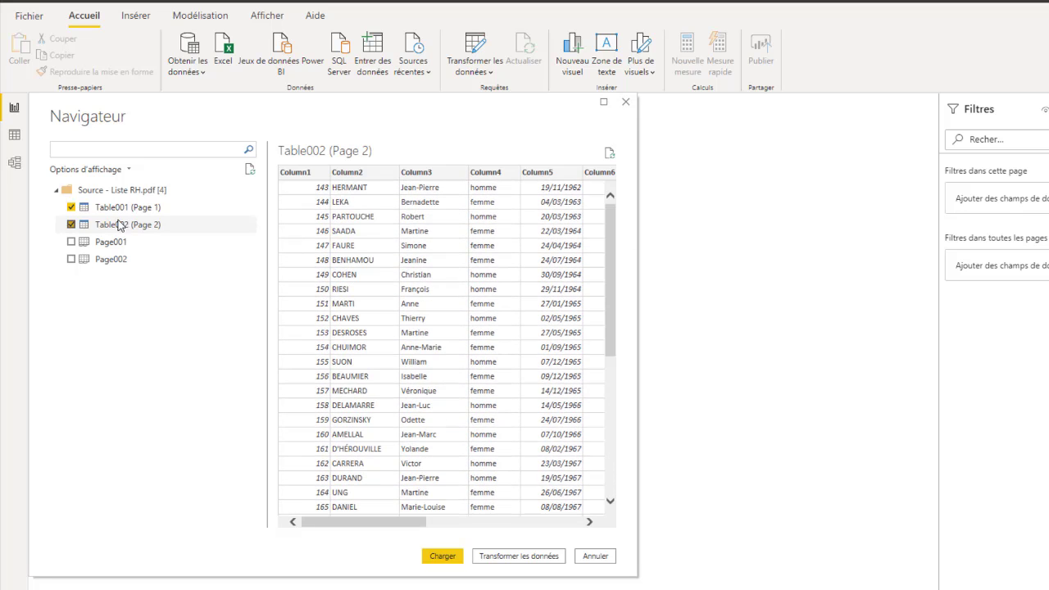
pyautogui.click(525, 555)
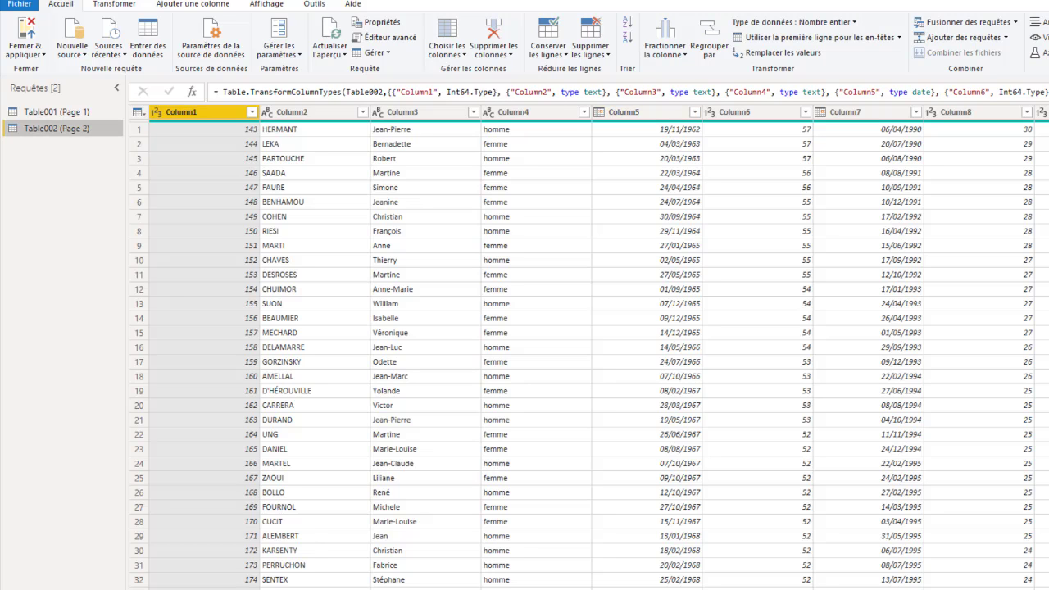
# Step: Compare the Table001 (Page 1) and Table002 (Page 2) queries in the Power Query Editor, ending on Table001
pyautogui.click(53, 112)
pyautogui.click(56, 132)
pyautogui.click(54, 113)
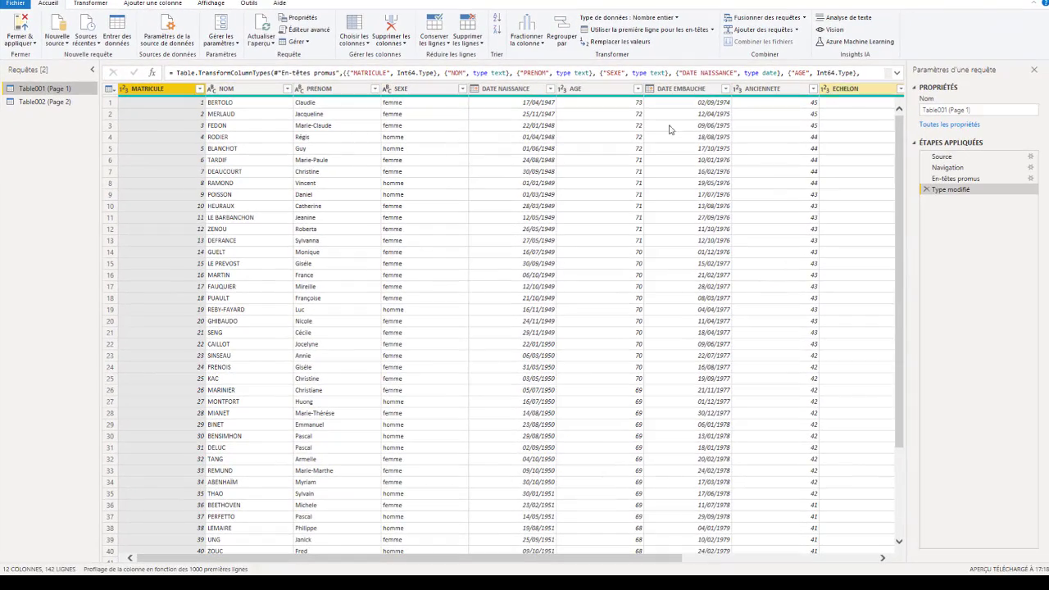
# Step: Review the rows of Table002 (Page 2) and compare its column headers with those of Table001 (Page 1)
pyautogui.click(58, 101)
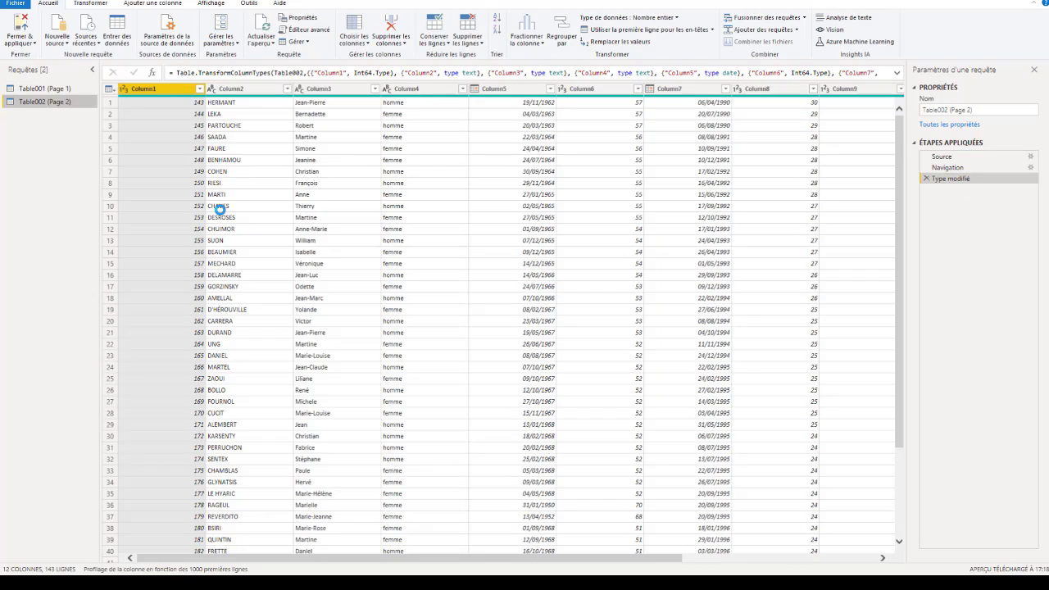
pyautogui.scroll(-20, 243, 196)
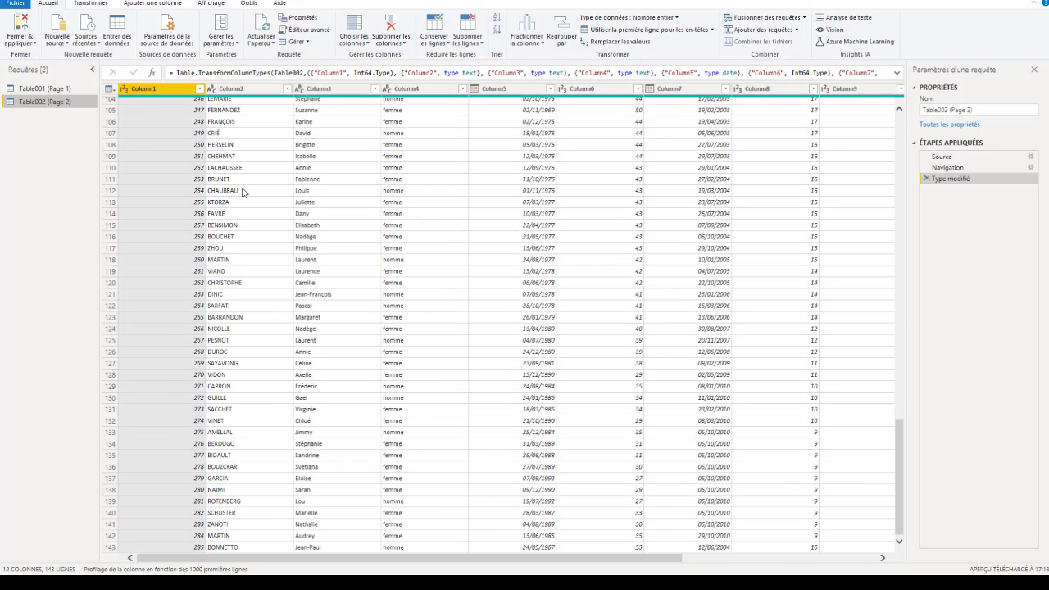
pyautogui.scroll(20, 243, 192)
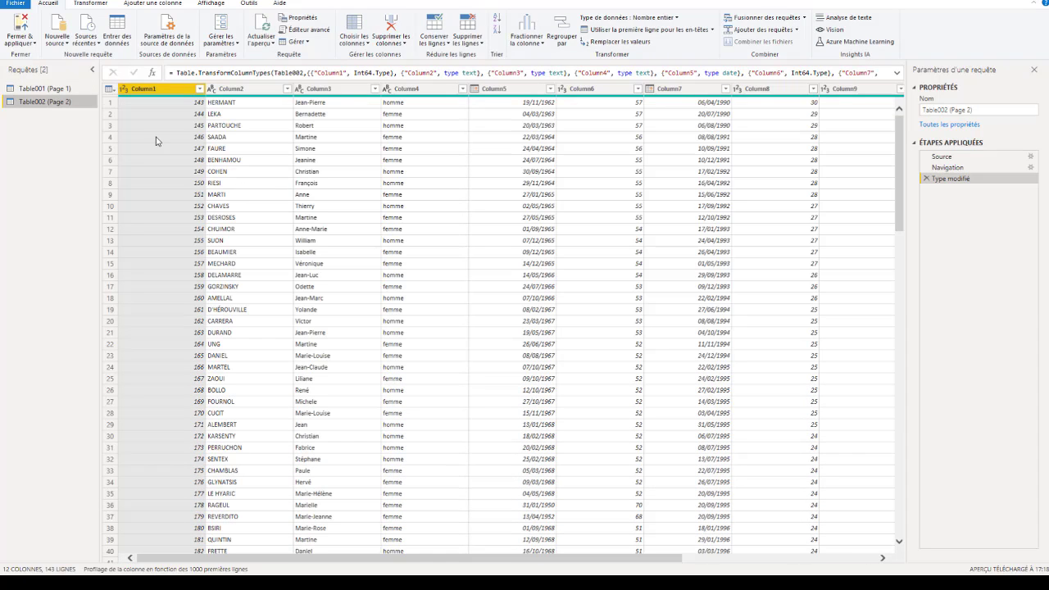
pyautogui.click(45, 88)
pyautogui.click(43, 101)
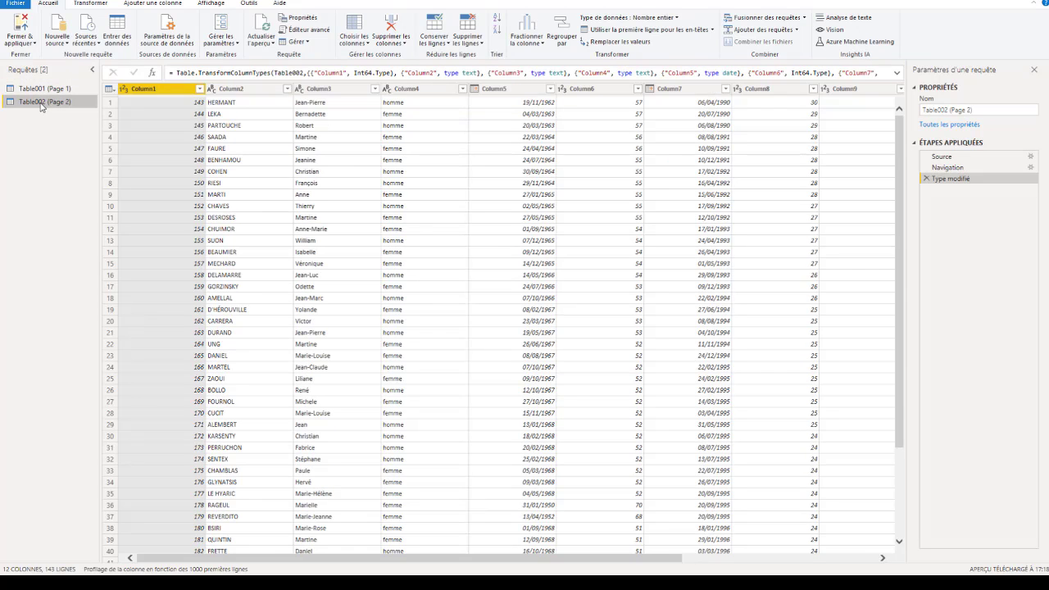
pyautogui.click(45, 88)
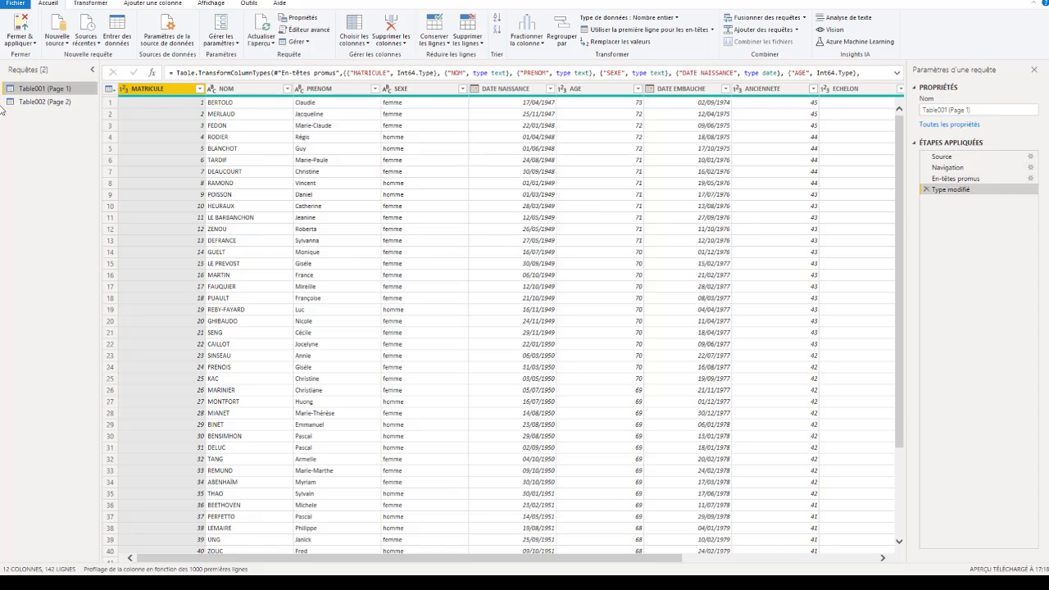
pyautogui.click(41, 101)
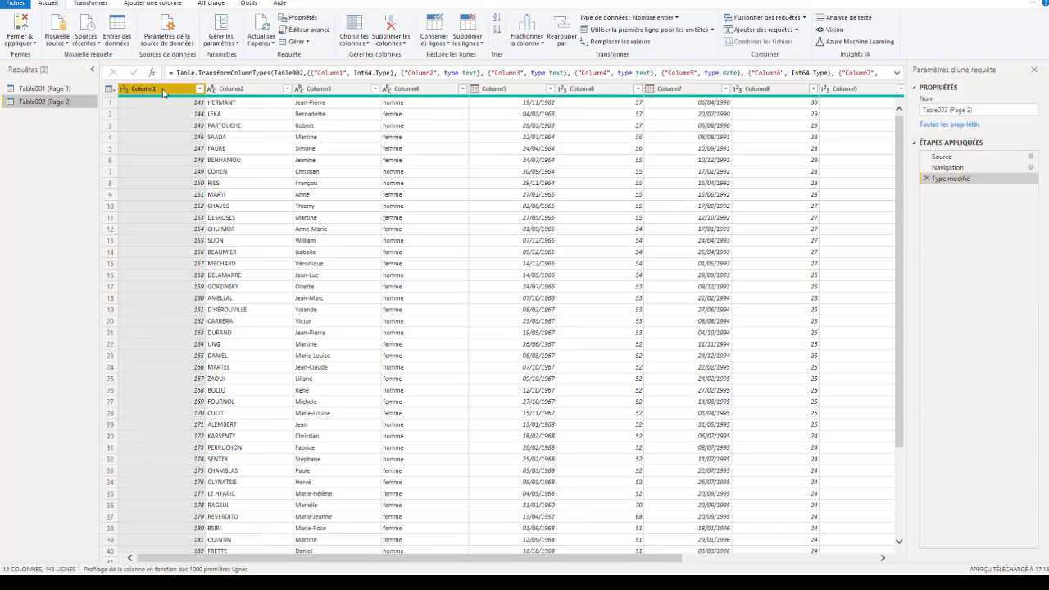
# Step: Append Table002 (Page 2) to the primary table Table001 (Page 1) as a new query
pyautogui.click(48, 88)
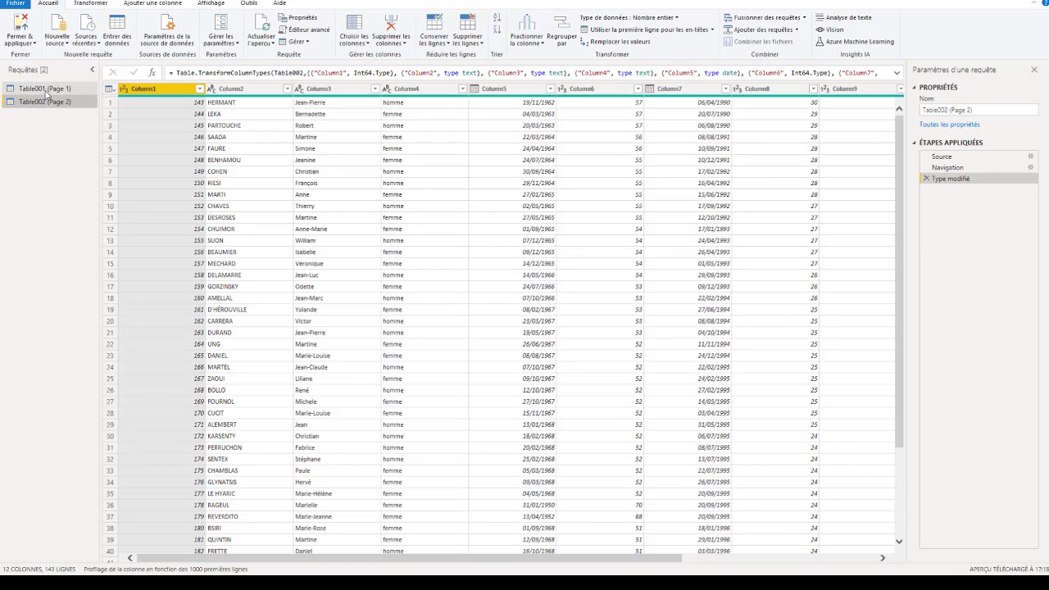
pyautogui.moveTo(48, 90); pyautogui.dragTo(74, 97)
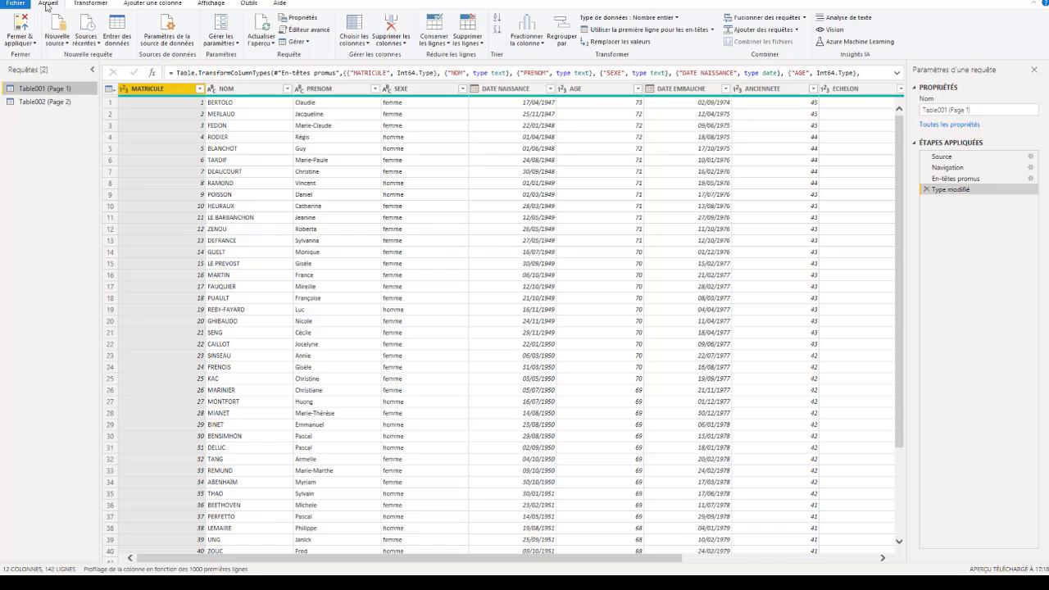
pyautogui.click(798, 30)
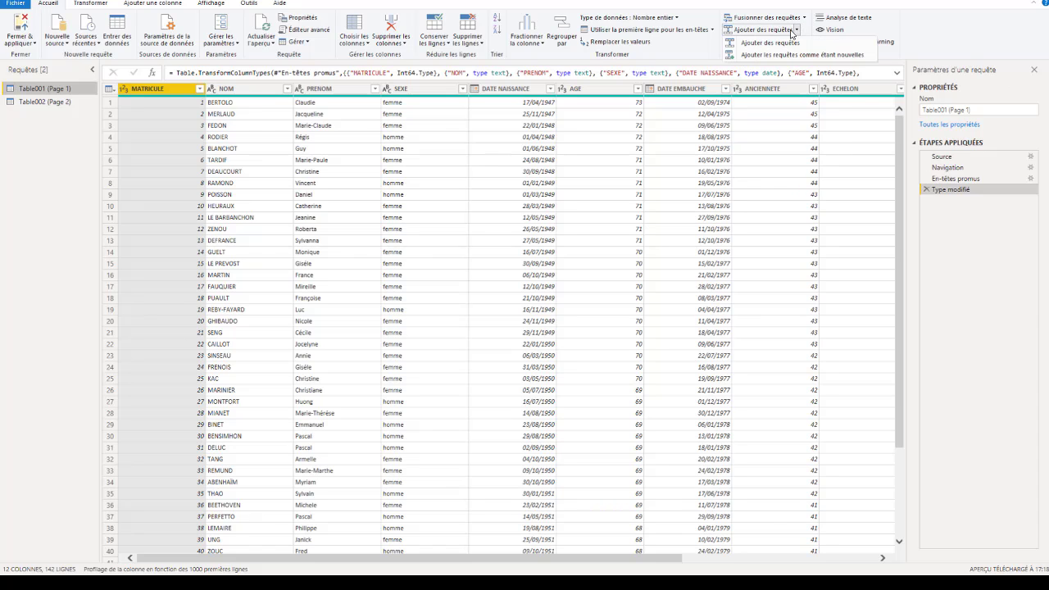
pyautogui.click(766, 55)
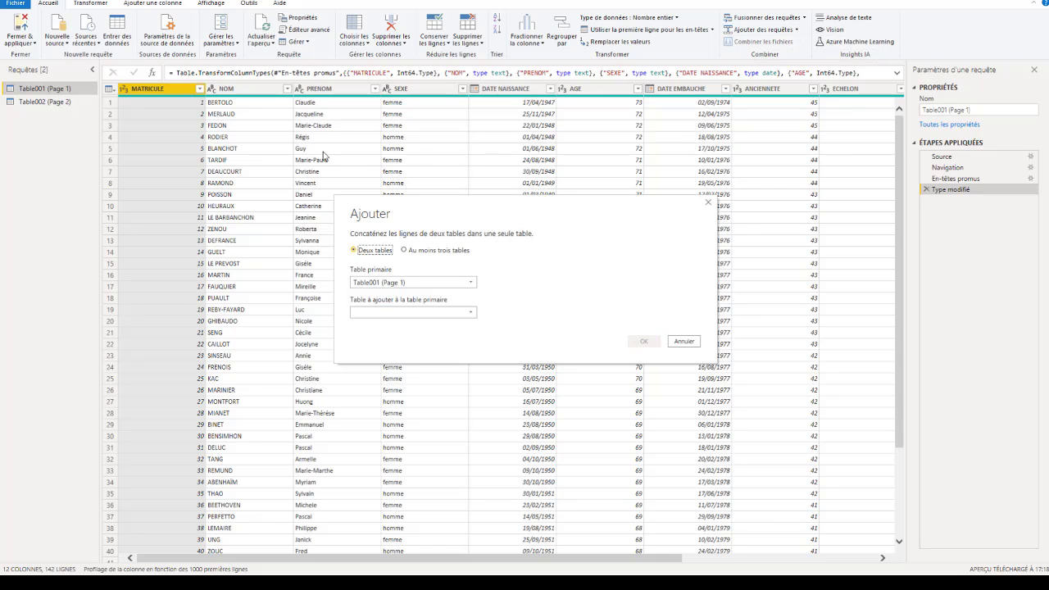
pyautogui.click(471, 316)
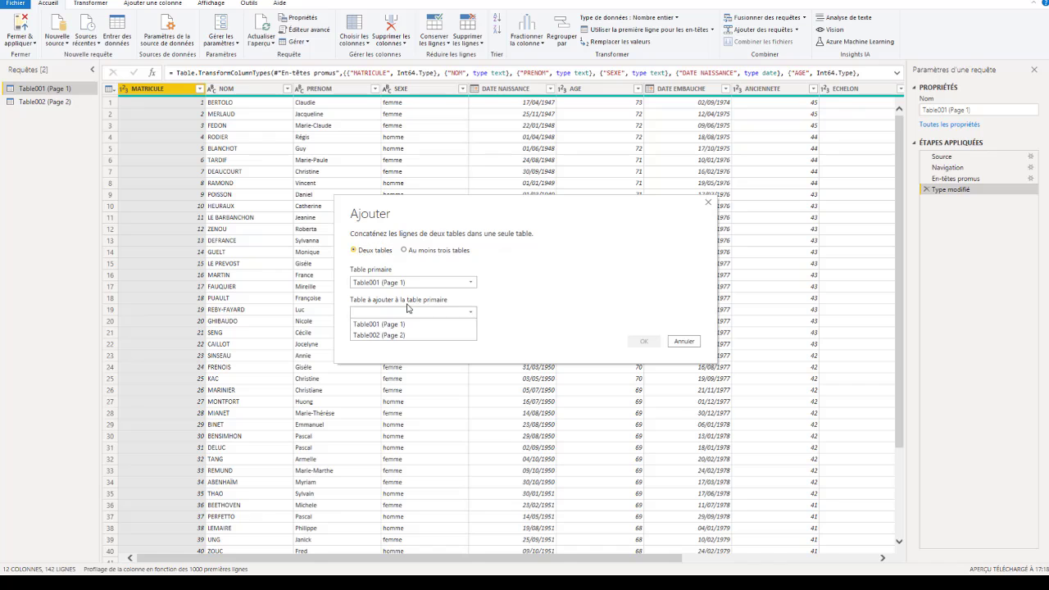
pyautogui.click(381, 336)
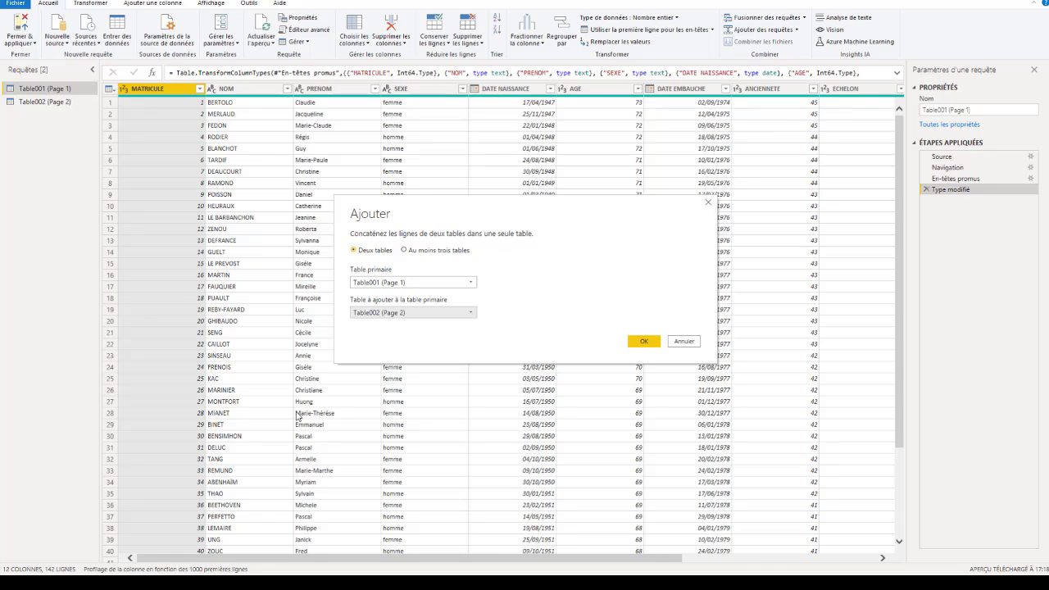
pyautogui.click(645, 341)
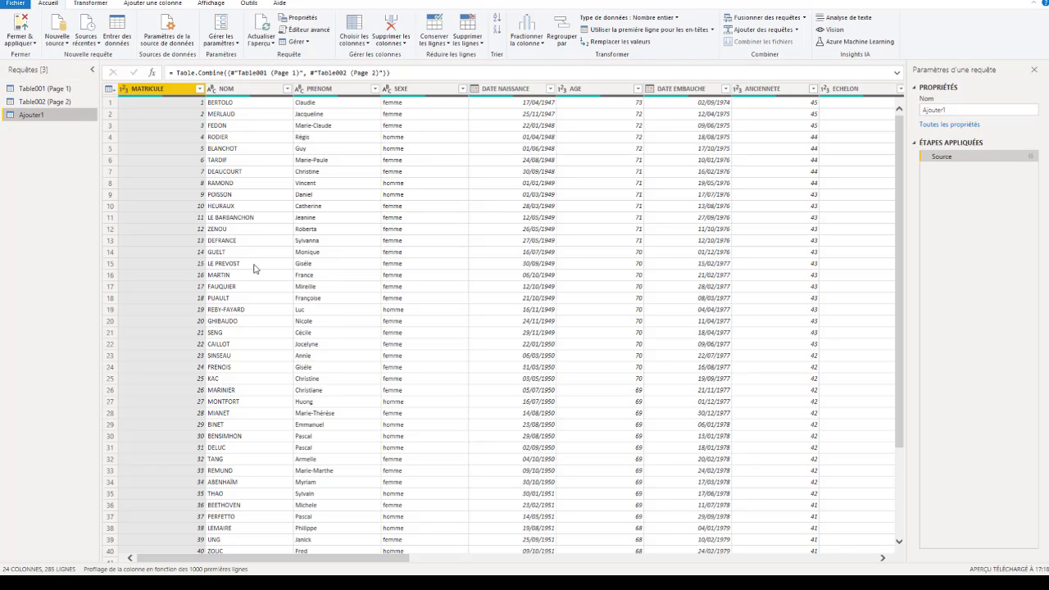
# Step: Check how the rows and columns of both tables line up in the appended Ajouter1 query, and delete that query
pyautogui.scroll(-20, 281, 211)
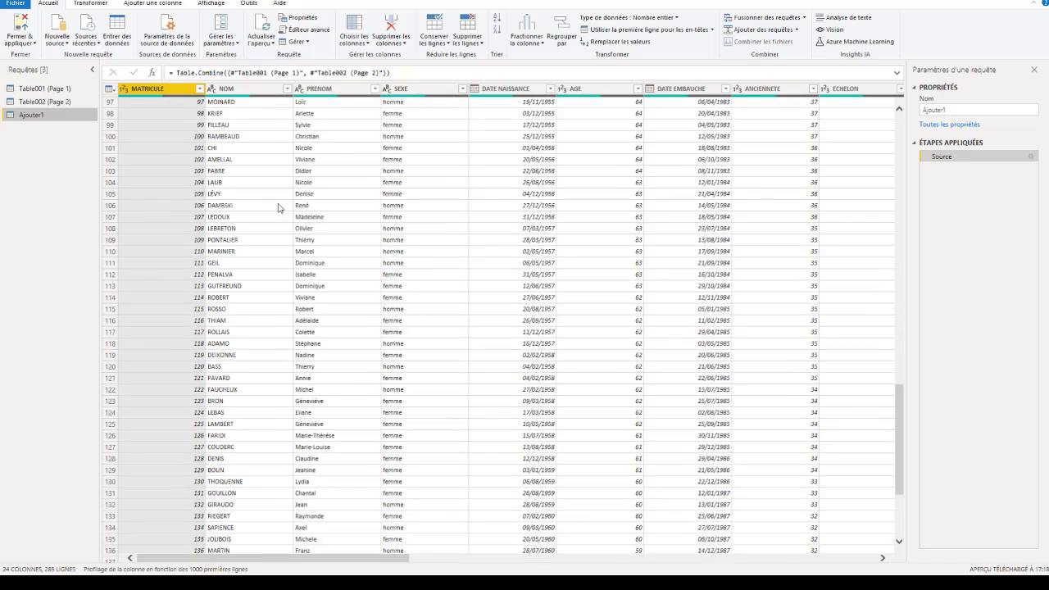
pyautogui.scroll(20, 281, 211)
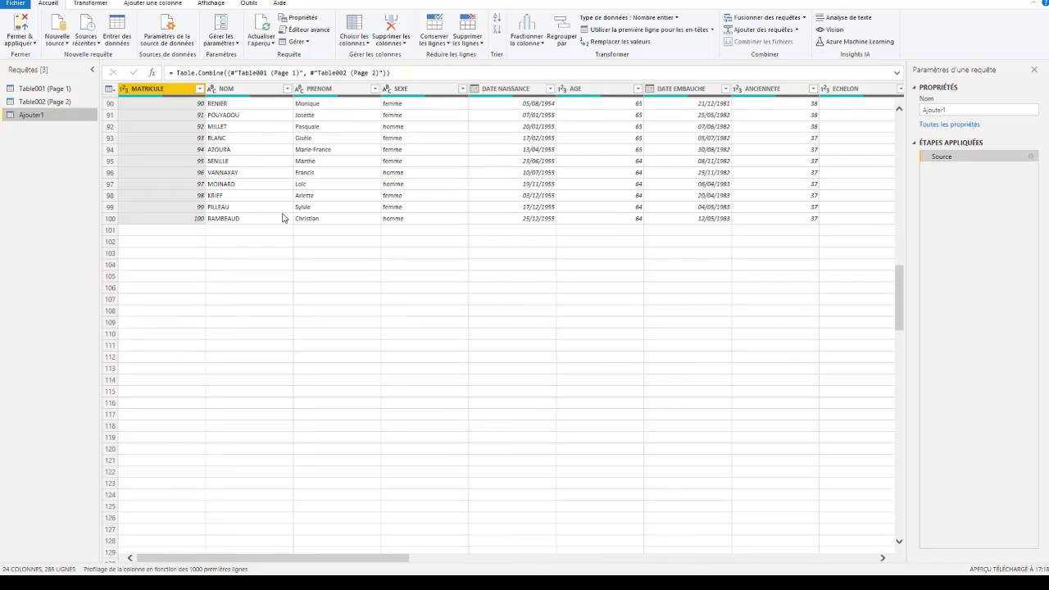
pyautogui.scroll(-12, 280, 217)
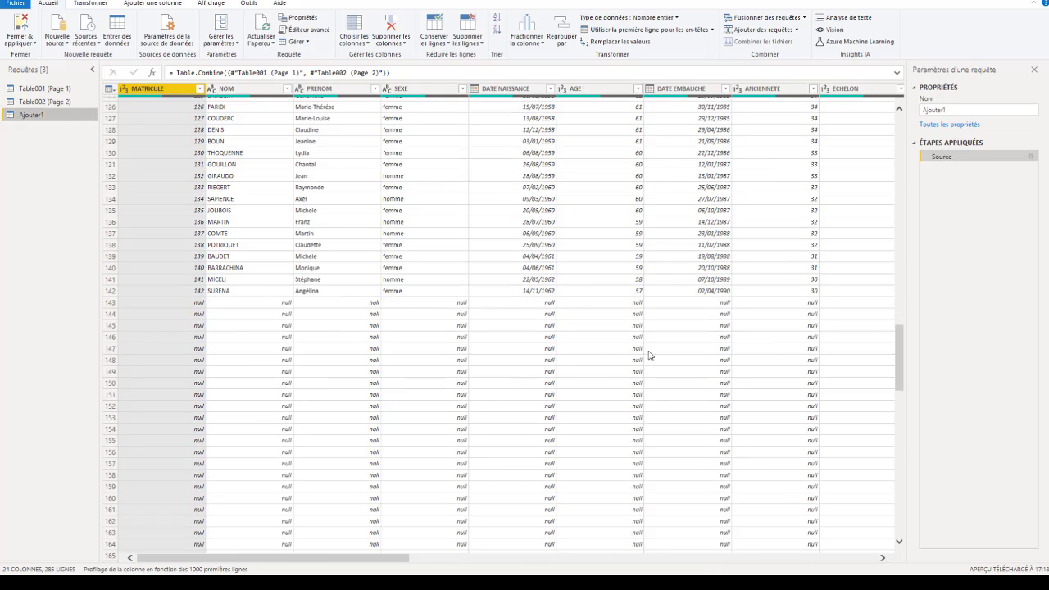
pyautogui.moveTo(375, 561); pyautogui.dragTo(686, 552)
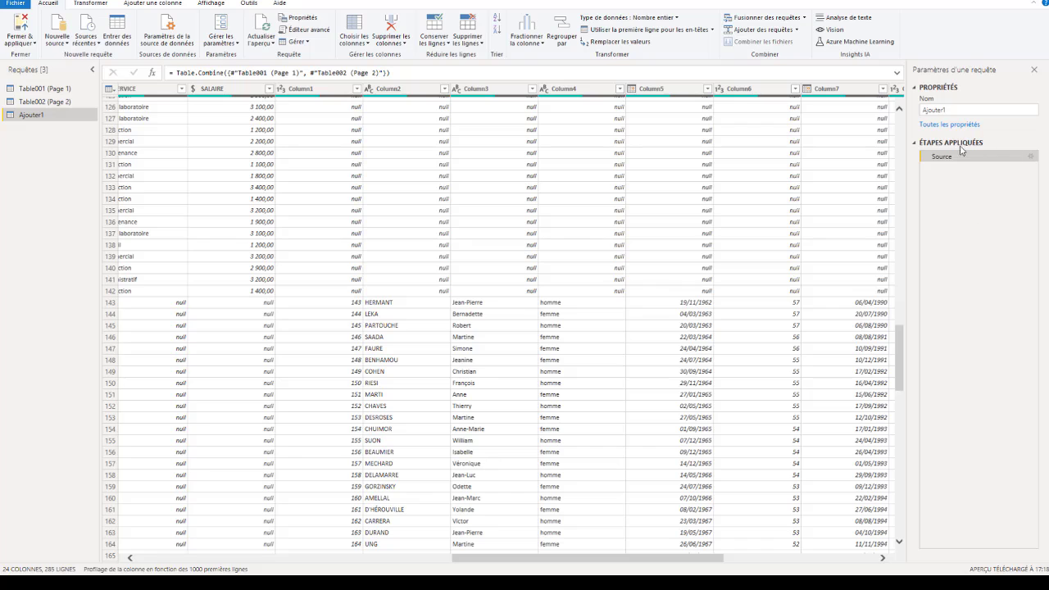
pyautogui.rightClick(27, 123)
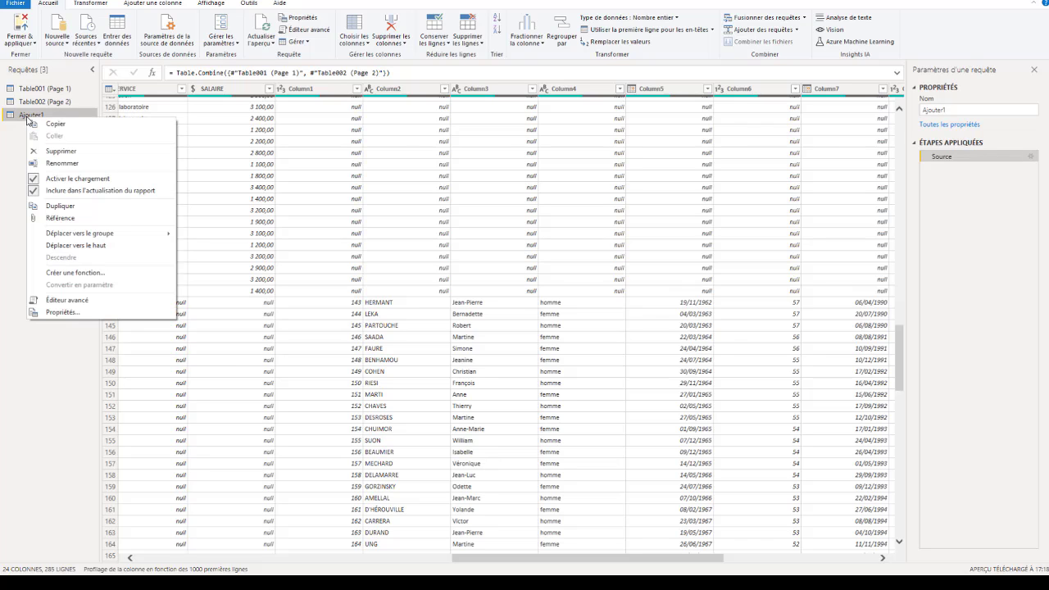
pyautogui.click(59, 151)
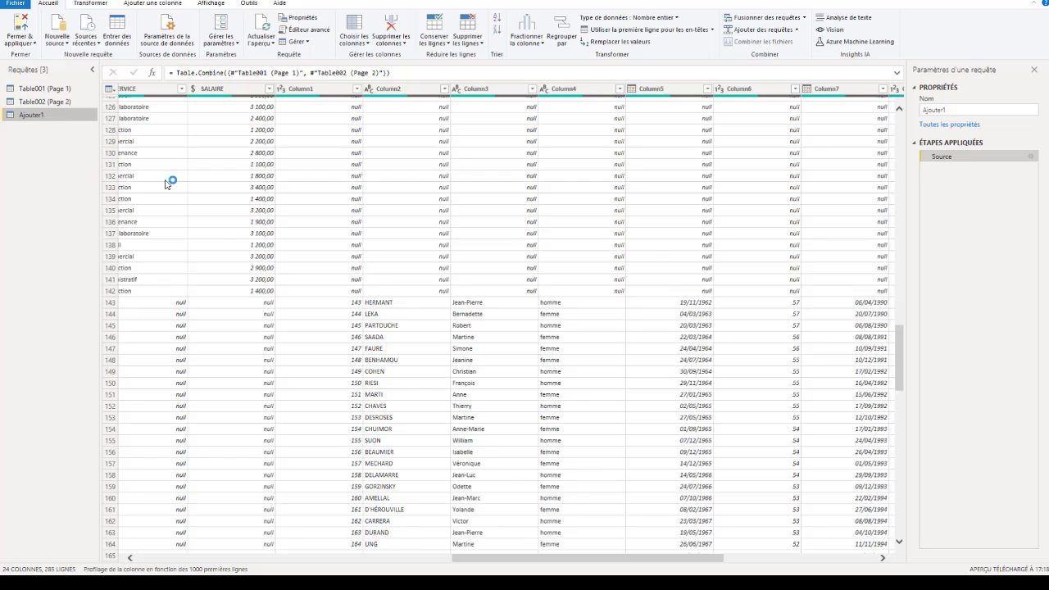
pyautogui.click(585, 303)
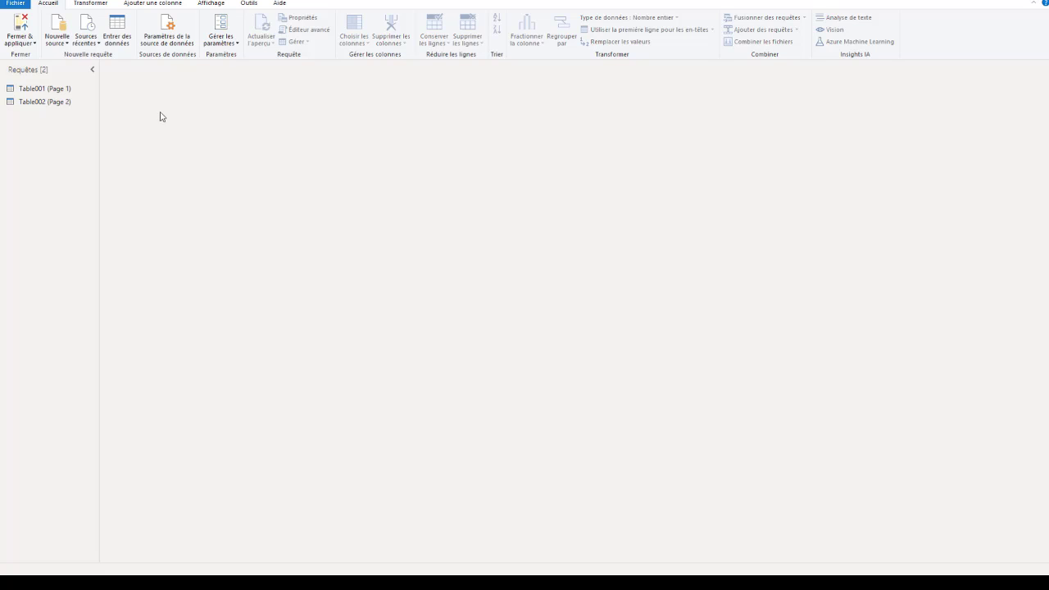
# Step: Remove the Type modifié and En-têtes promus applied steps from the Table001 (Page 1) query
pyautogui.click(49, 90)
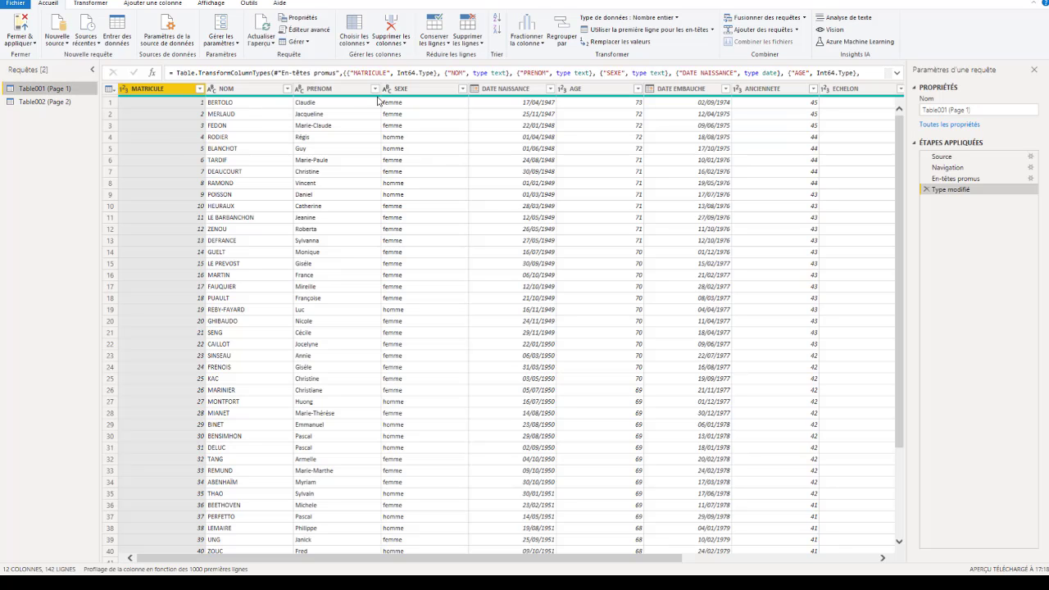
pyautogui.click(180, 92)
pyautogui.click(926, 190)
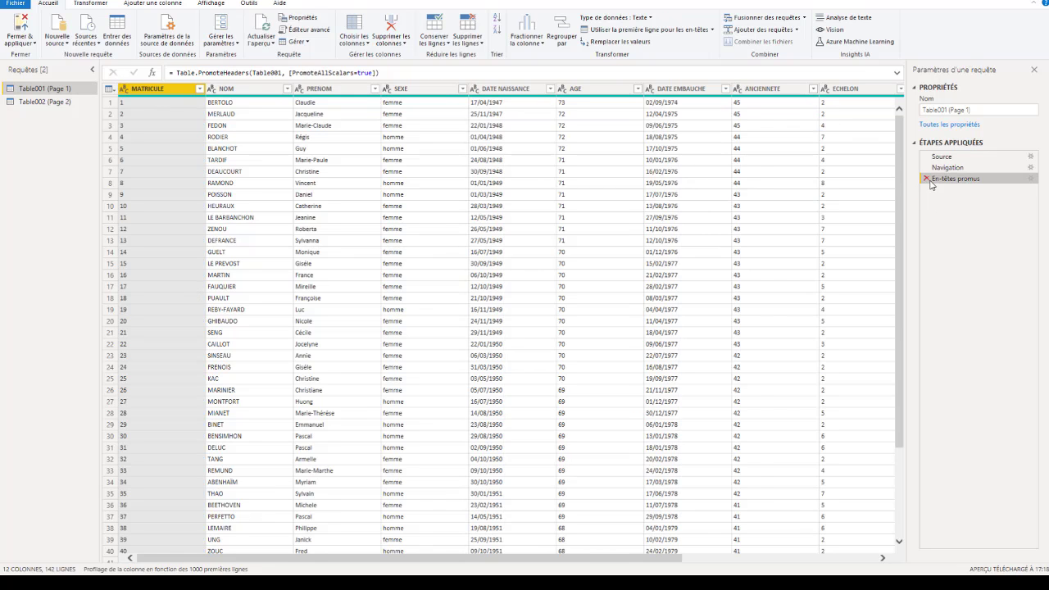
pyautogui.click(926, 178)
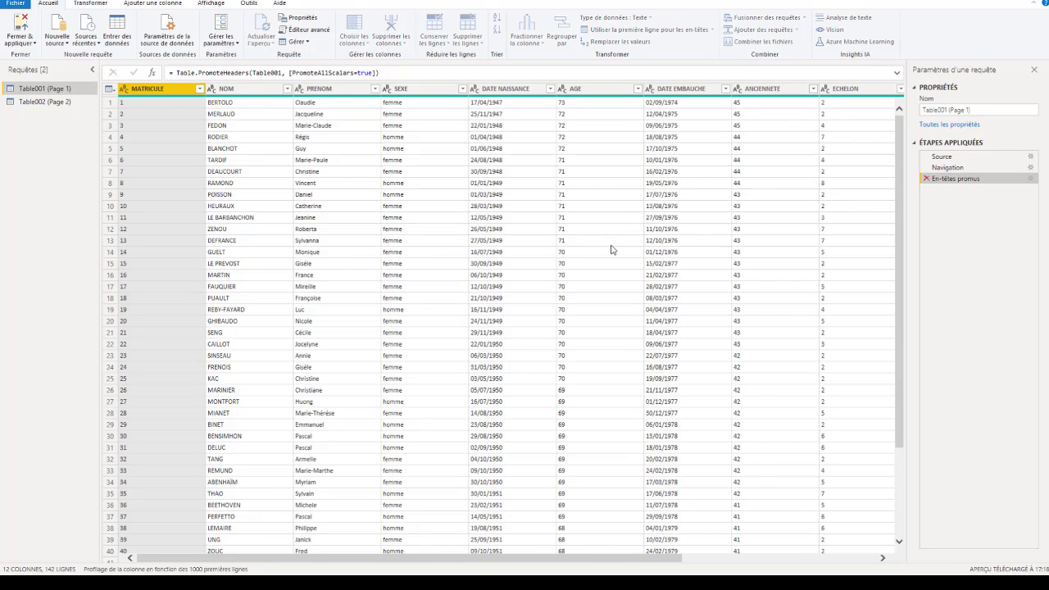
pyautogui.click(246, 137)
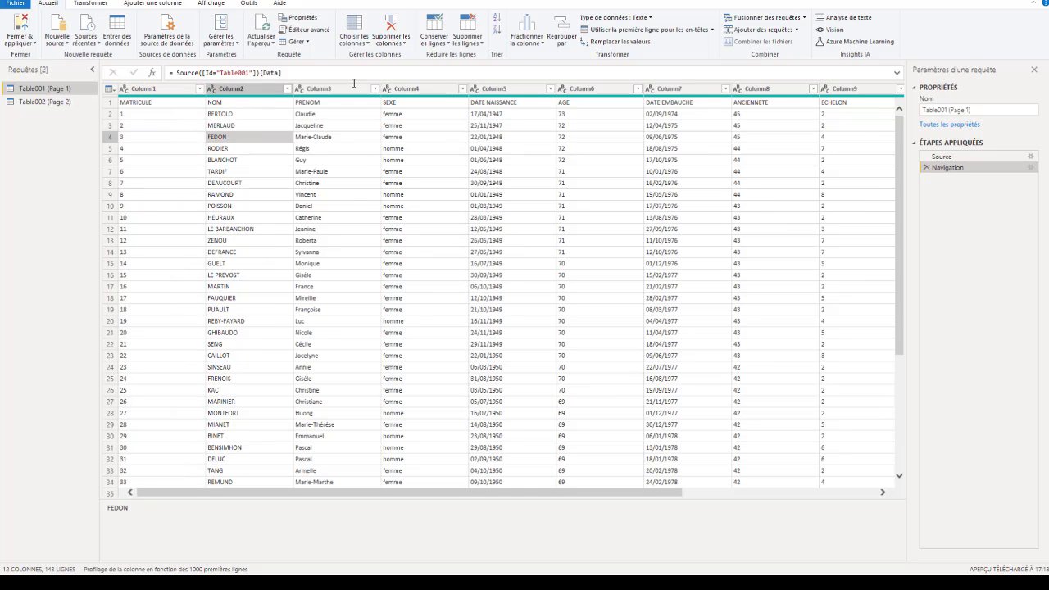
# Step: With Table001 (Page 1) as primary table, append Table002 (Page 2) as a new query using the Deux tables option and check the combined rows
pyautogui.click(41, 102)
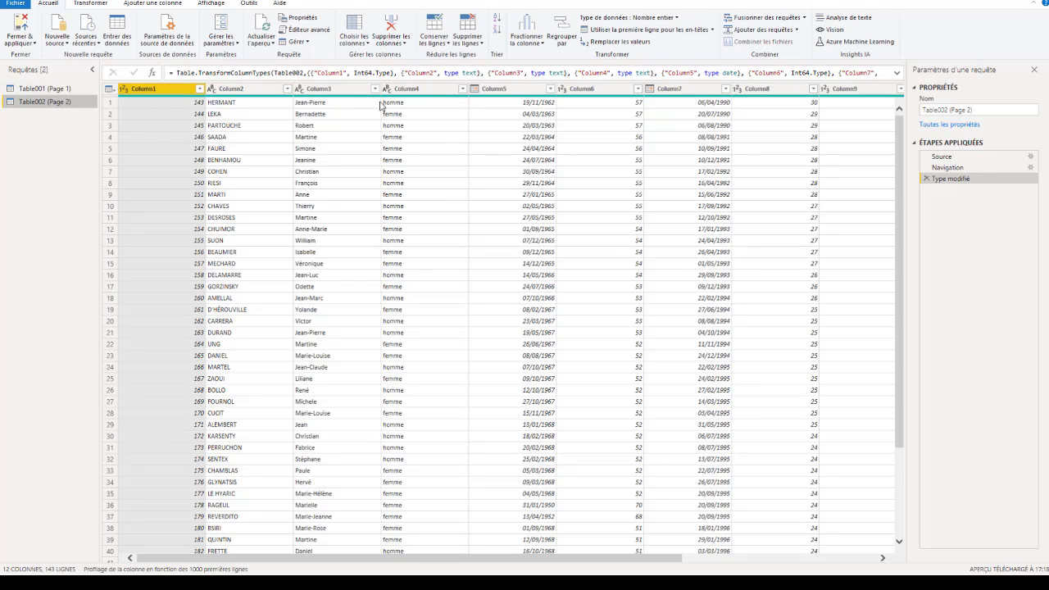
pyautogui.click(60, 88)
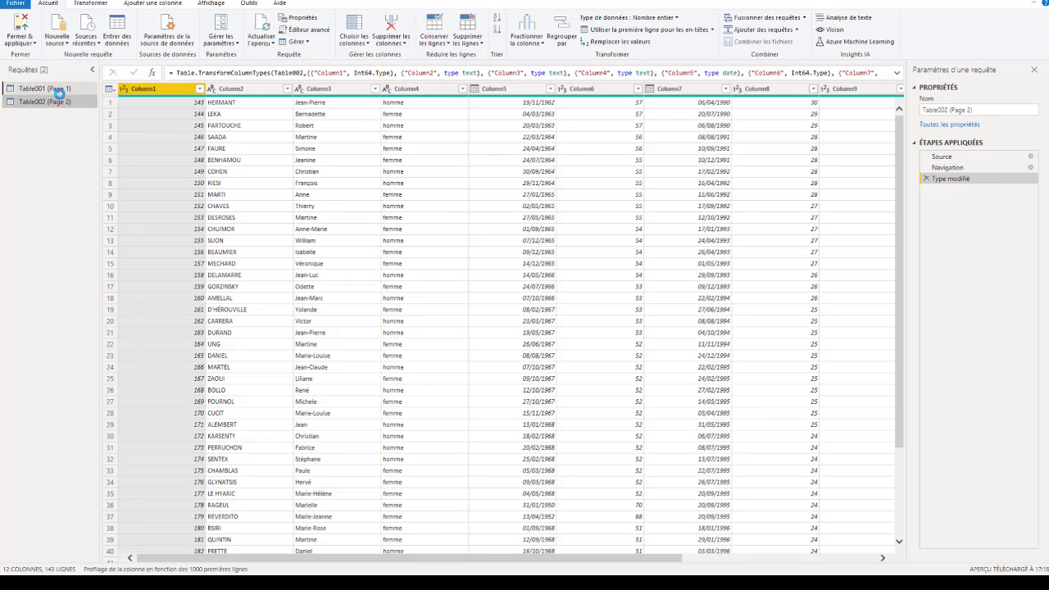
pyautogui.click(798, 30)
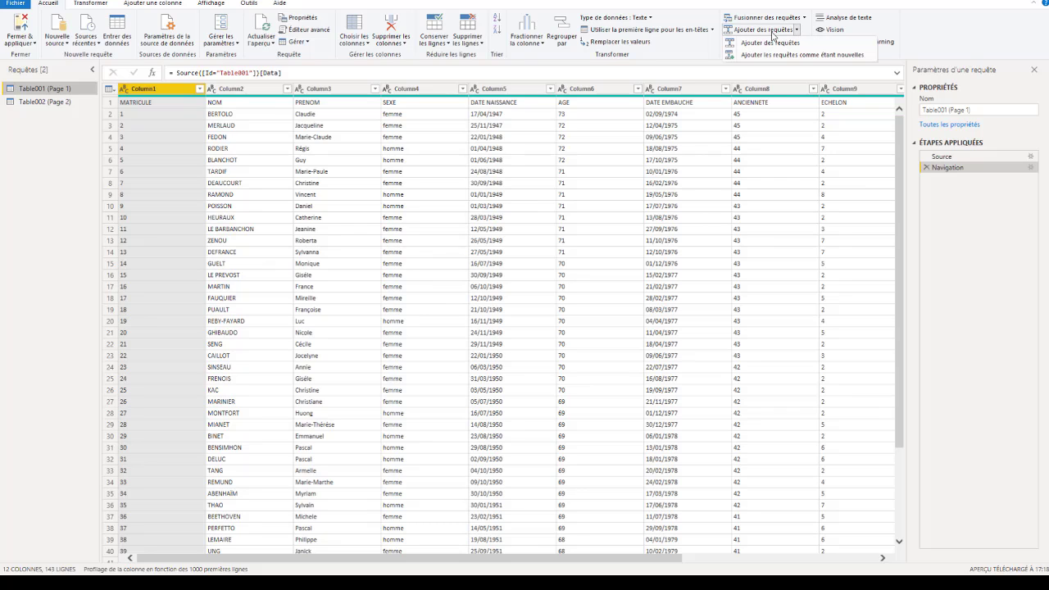
pyautogui.click(783, 55)
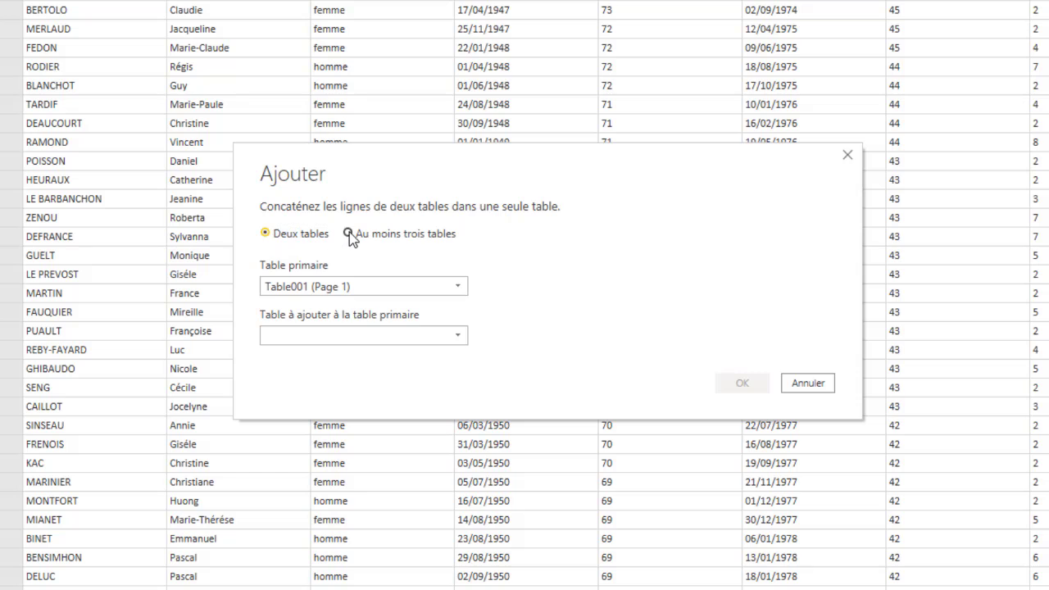
pyautogui.click(349, 233)
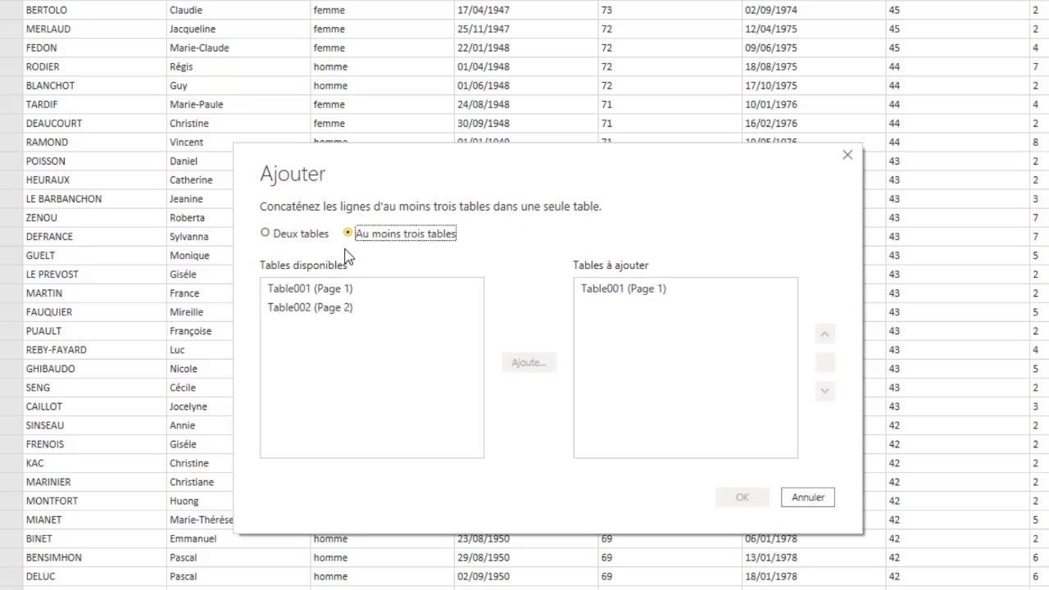
pyautogui.click(267, 233)
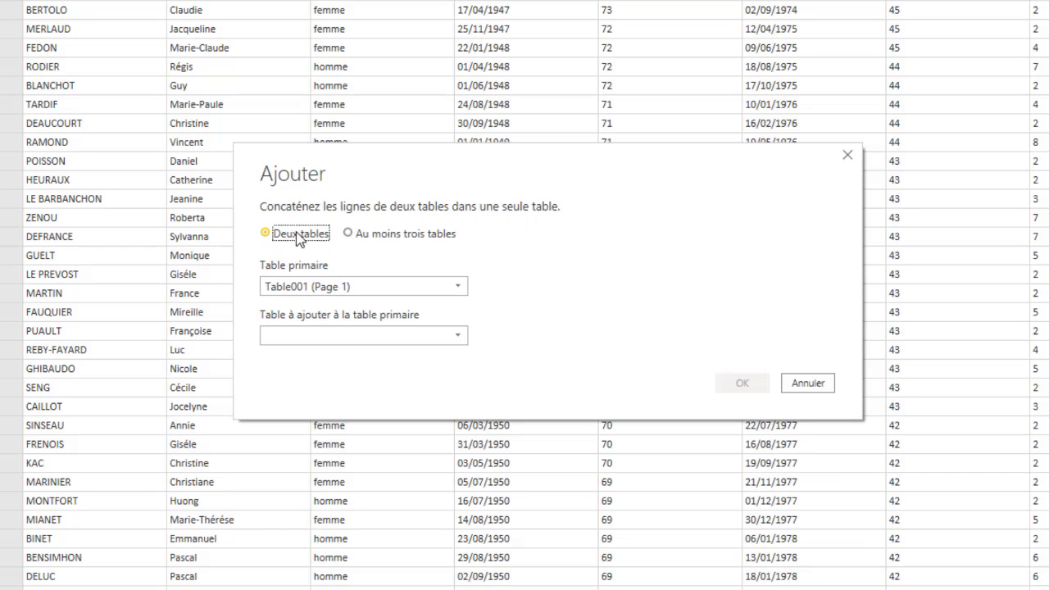
pyautogui.click(459, 335)
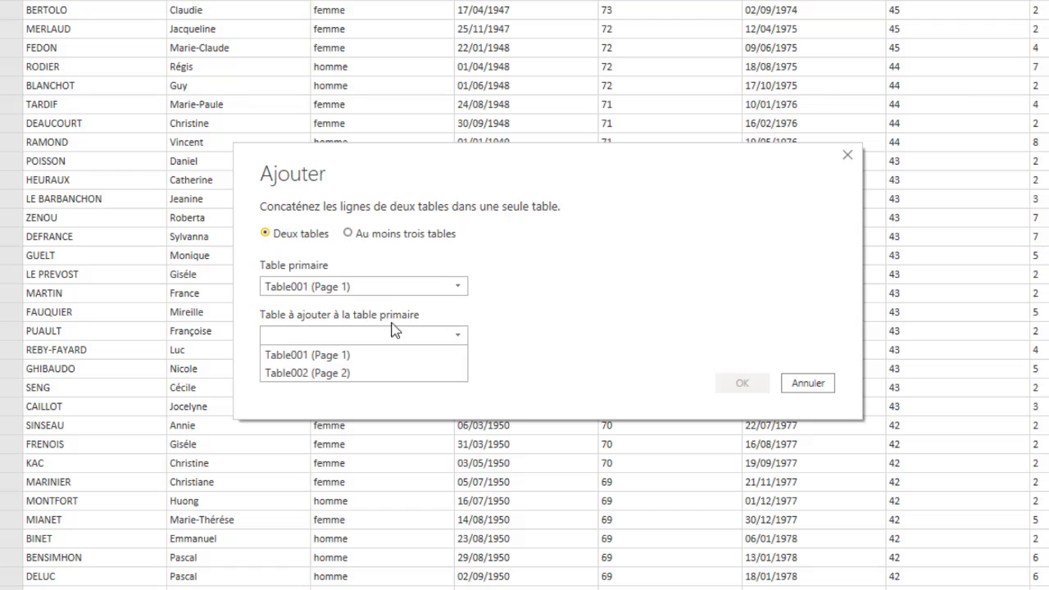
pyautogui.click(303, 375)
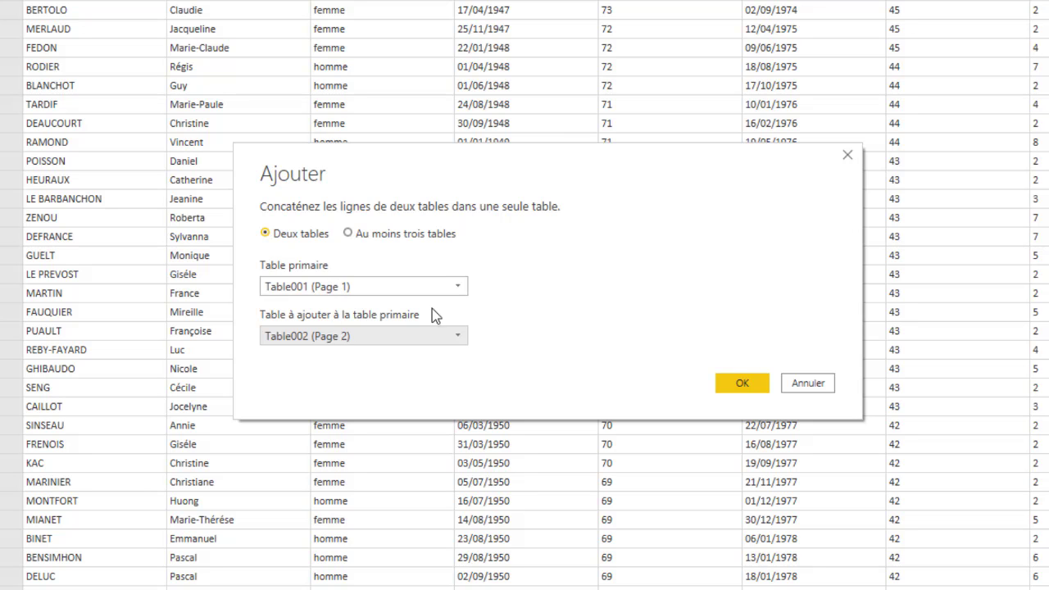
pyautogui.click(743, 384)
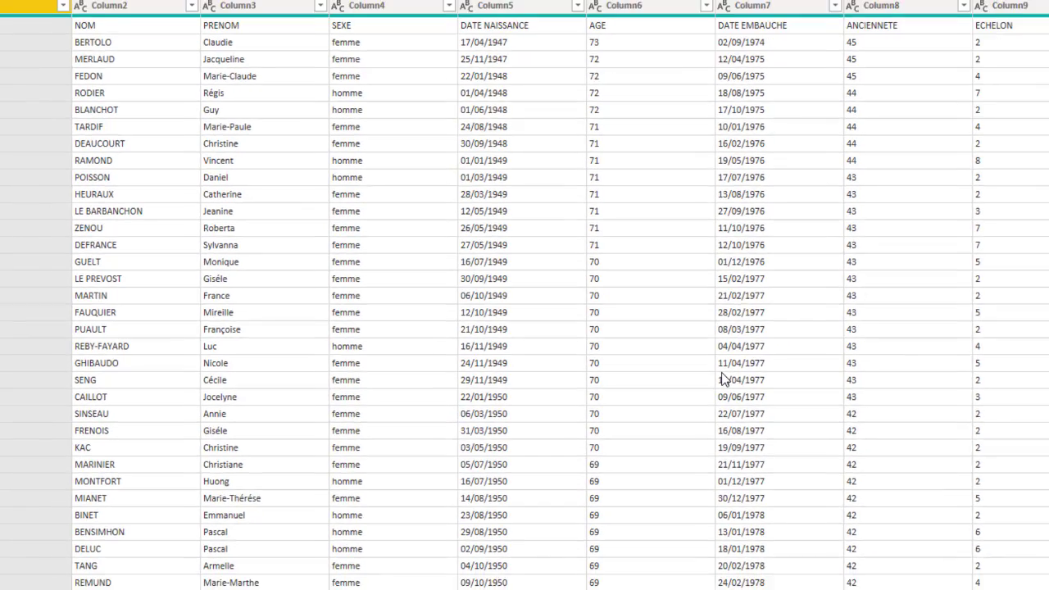
pyautogui.scroll(-20, 158, 138)
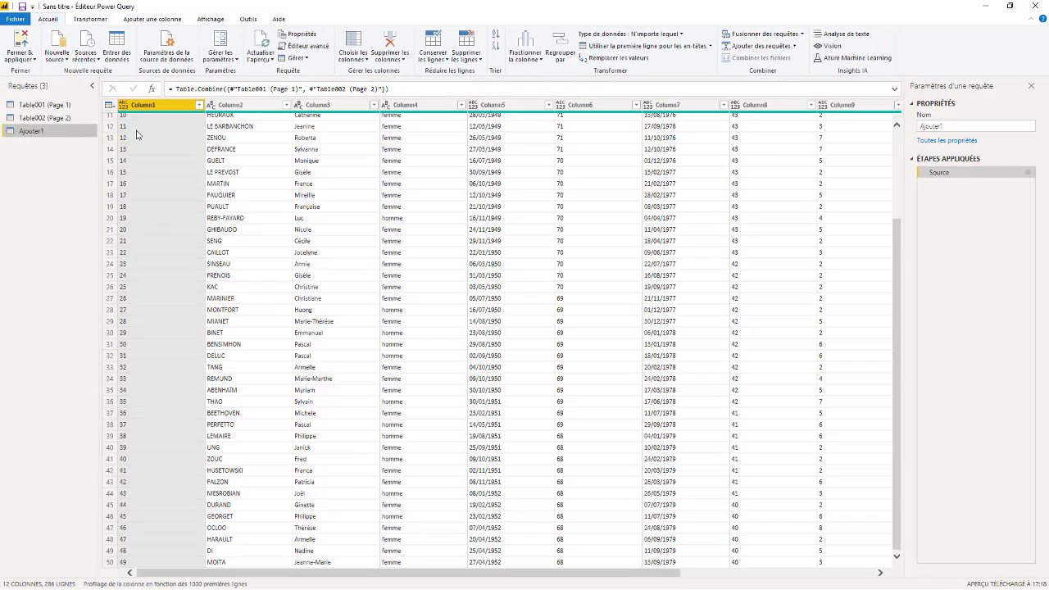
pyautogui.scroll(-12, 141, 152)
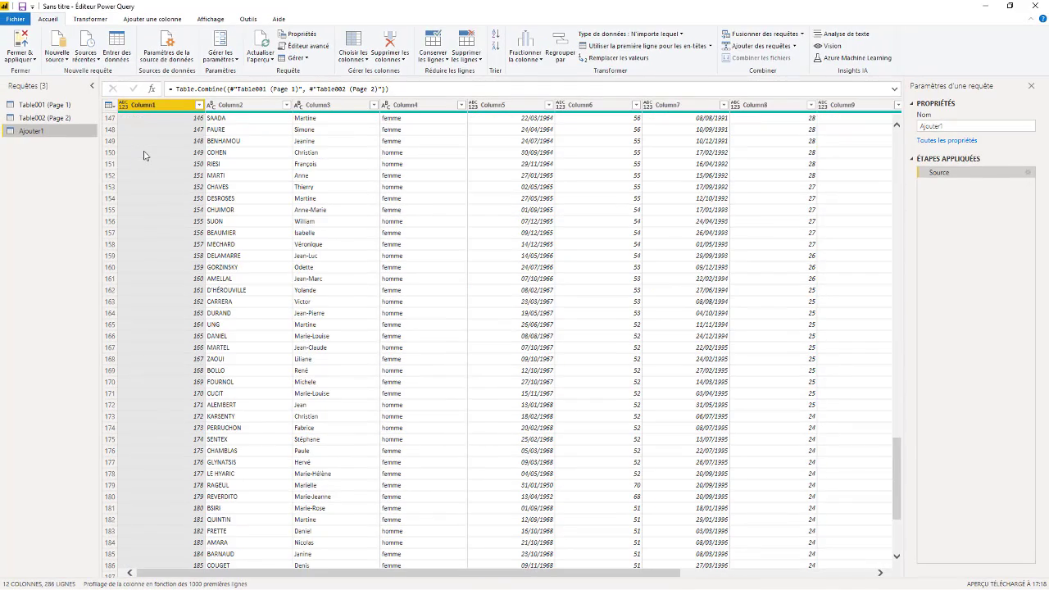
# Step: Rename the appended query Ajouter1 as CombinaisonPDF
pyautogui.scroll(12, 144, 155)
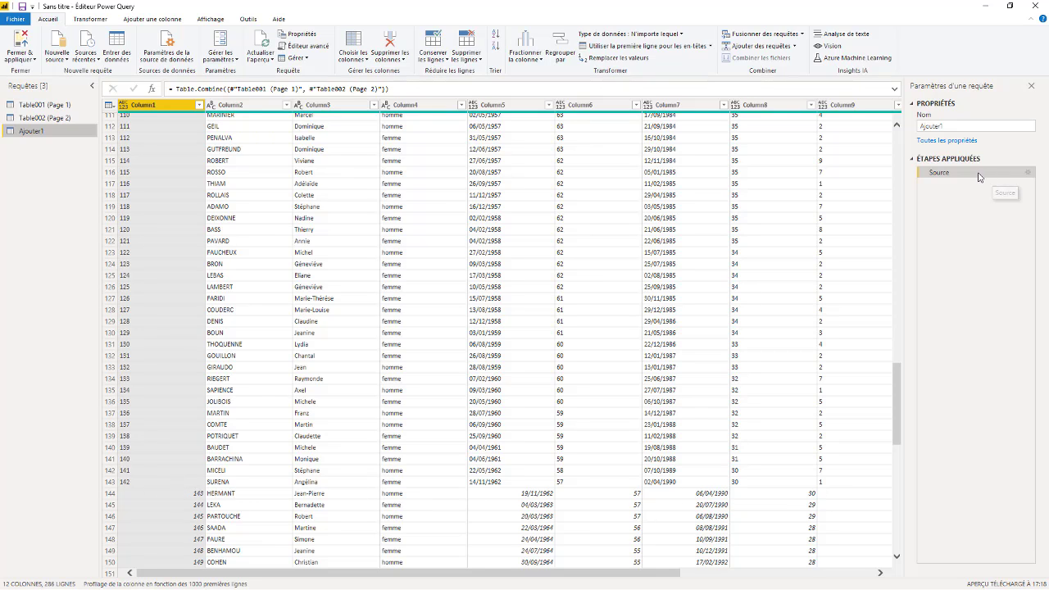
pyautogui.click(975, 125)
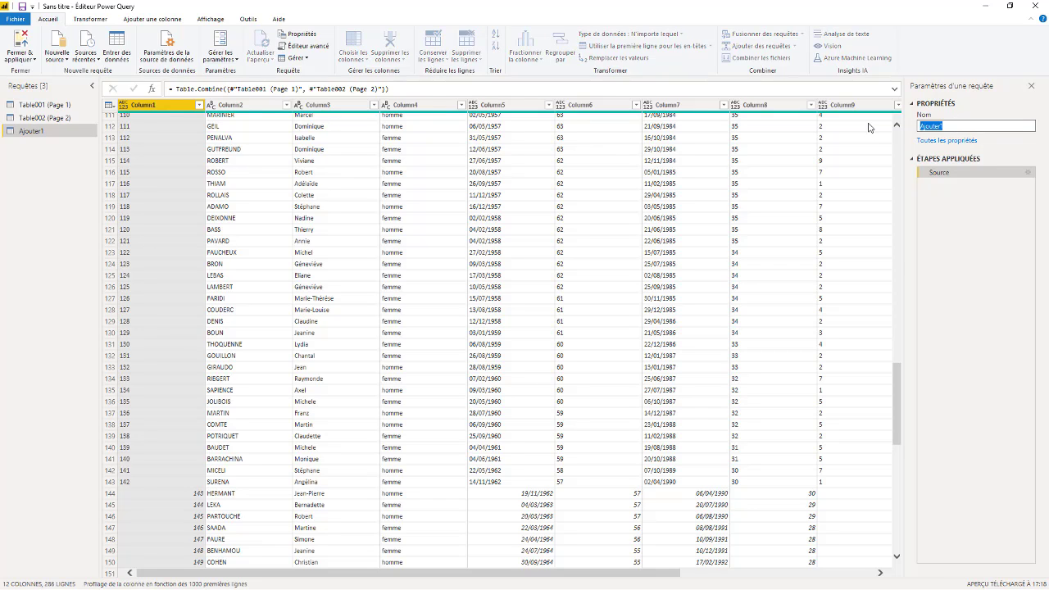
pyautogui.write('CombinaisonPDF')
pyautogui.press('Return')
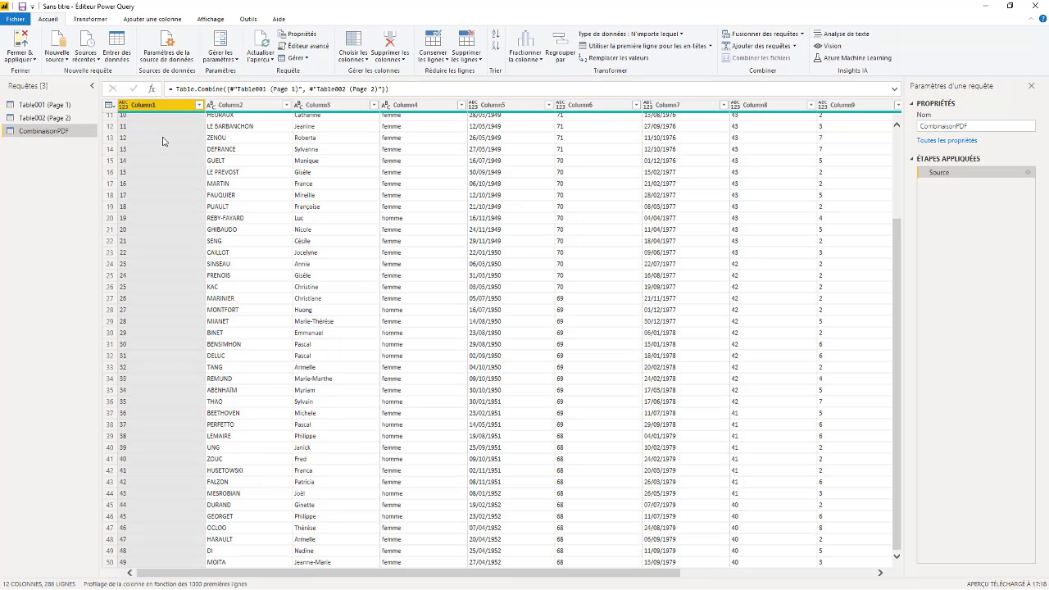
# Step: Promote the first row of CombinaisonPDF to column headers, and check the combined rows and the data types of the columns
pyautogui.scroll(4, 162, 141)
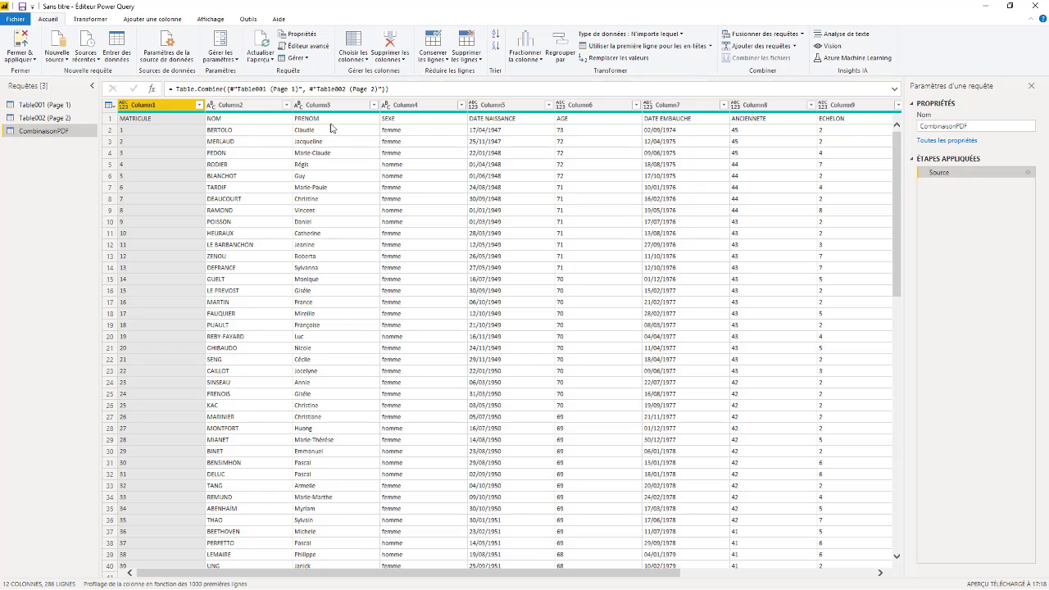
pyautogui.click(348, 187)
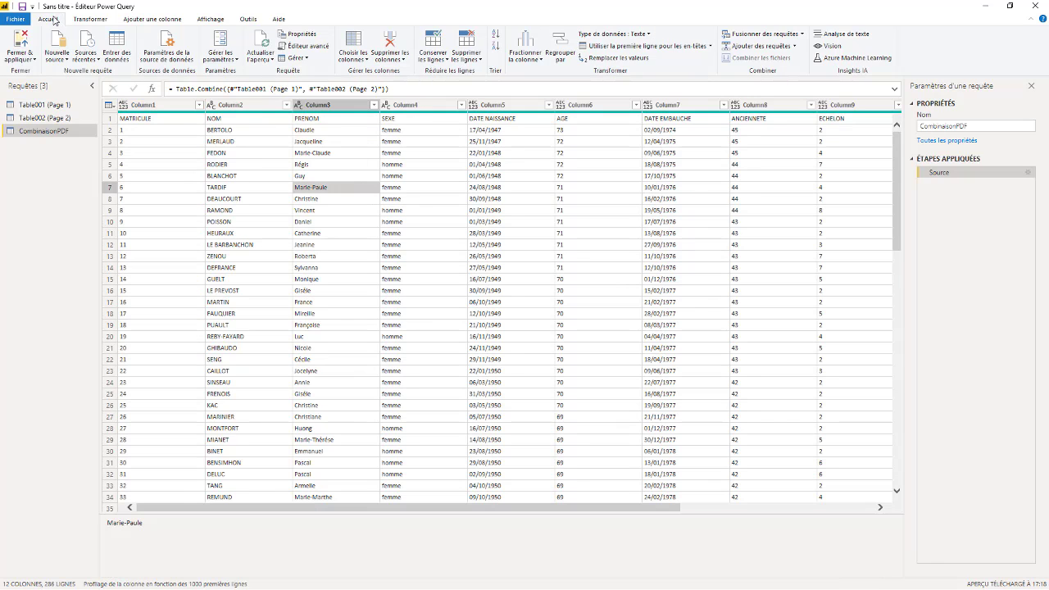
pyautogui.click(610, 46)
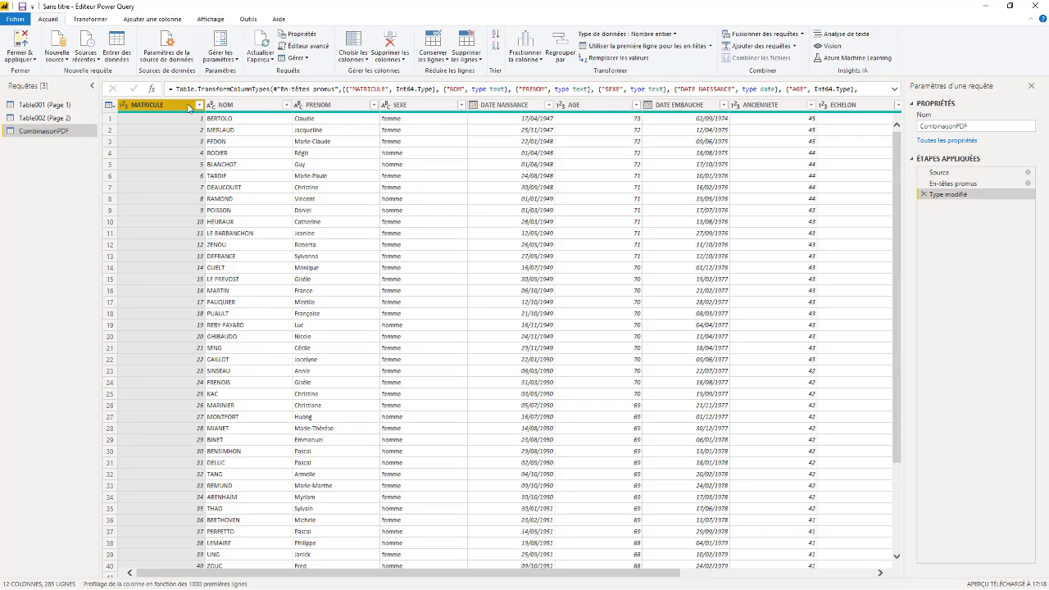
pyautogui.scroll(-20, 189, 165)
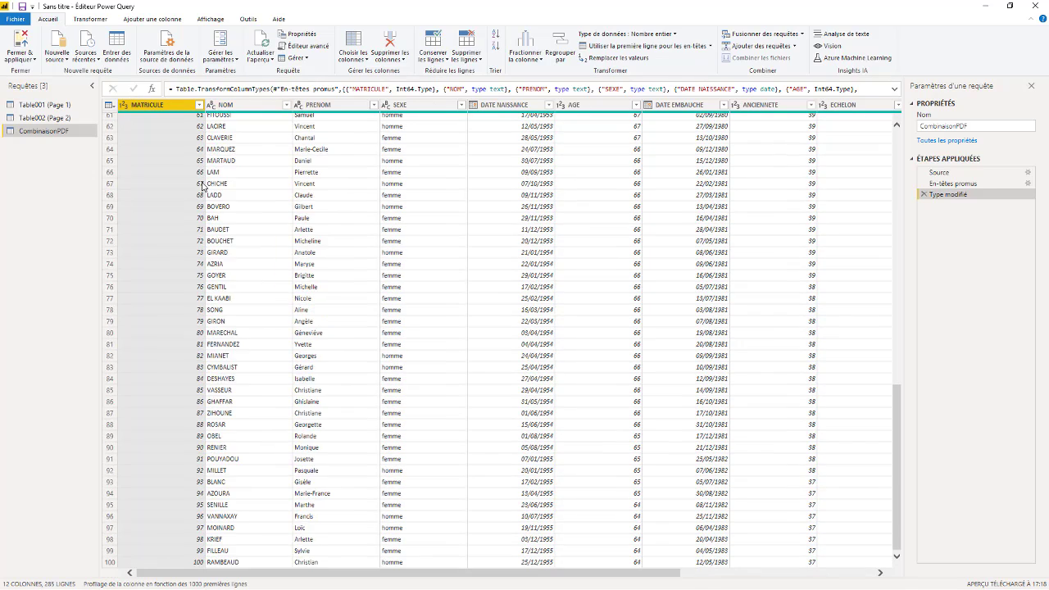
pyautogui.scroll(20, 200, 200)
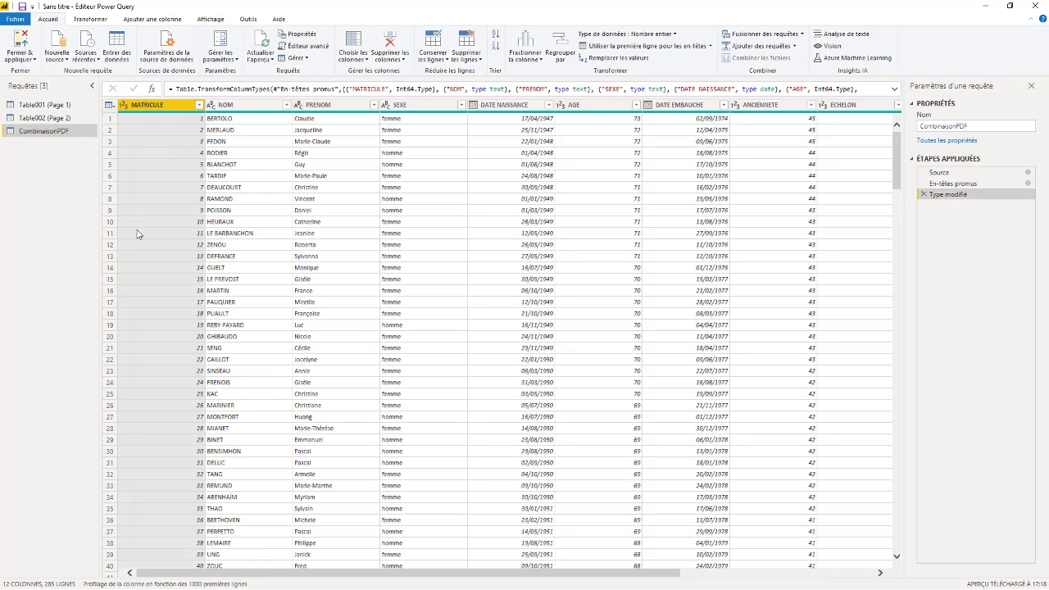
pyautogui.click(124, 105)
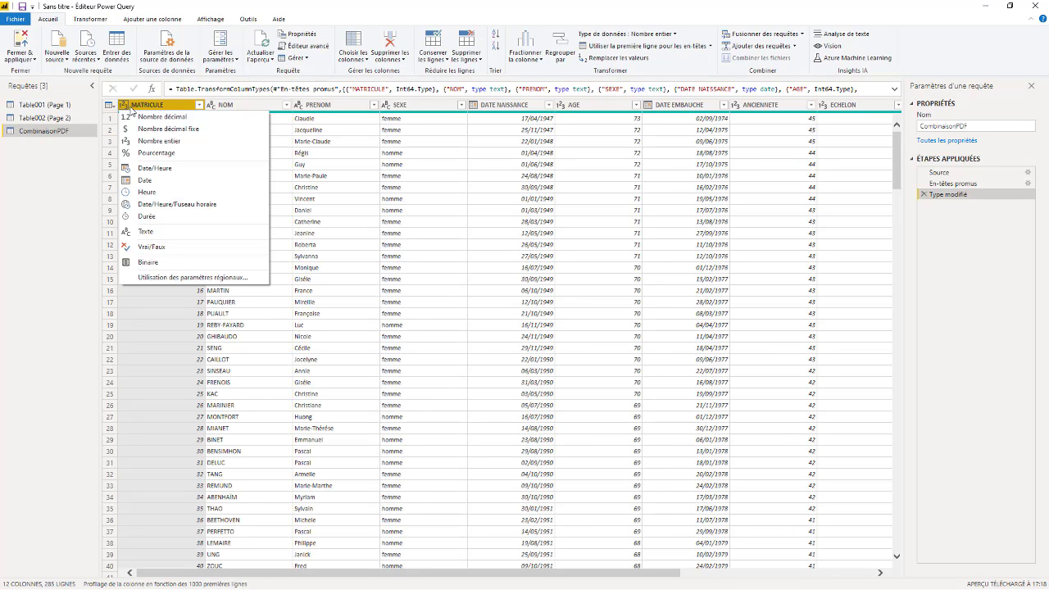
pyautogui.click(321, 134)
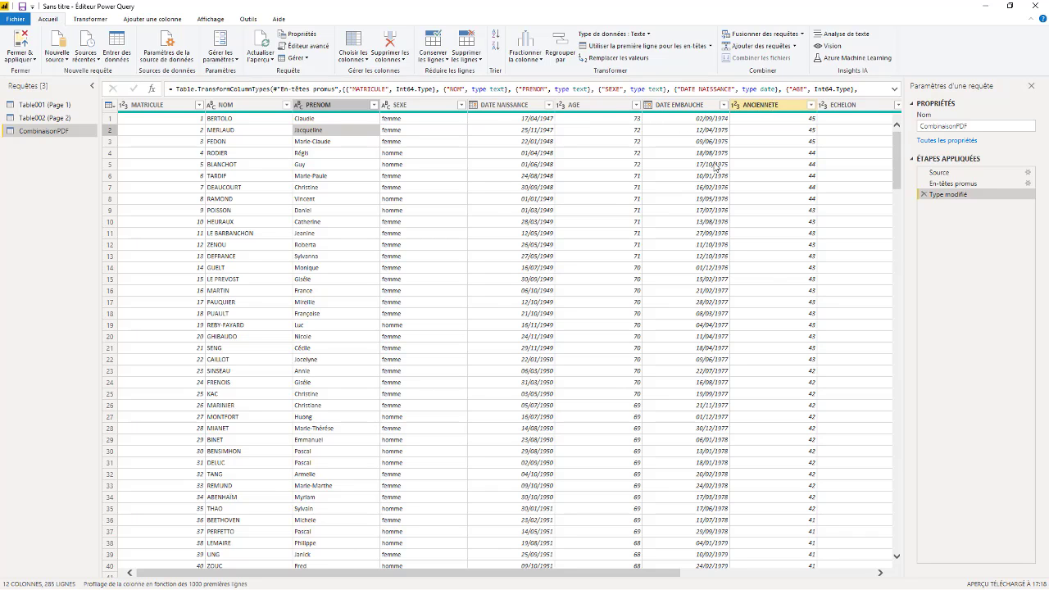
pyautogui.moveTo(461, 576); pyautogui.dragTo(735, 580)
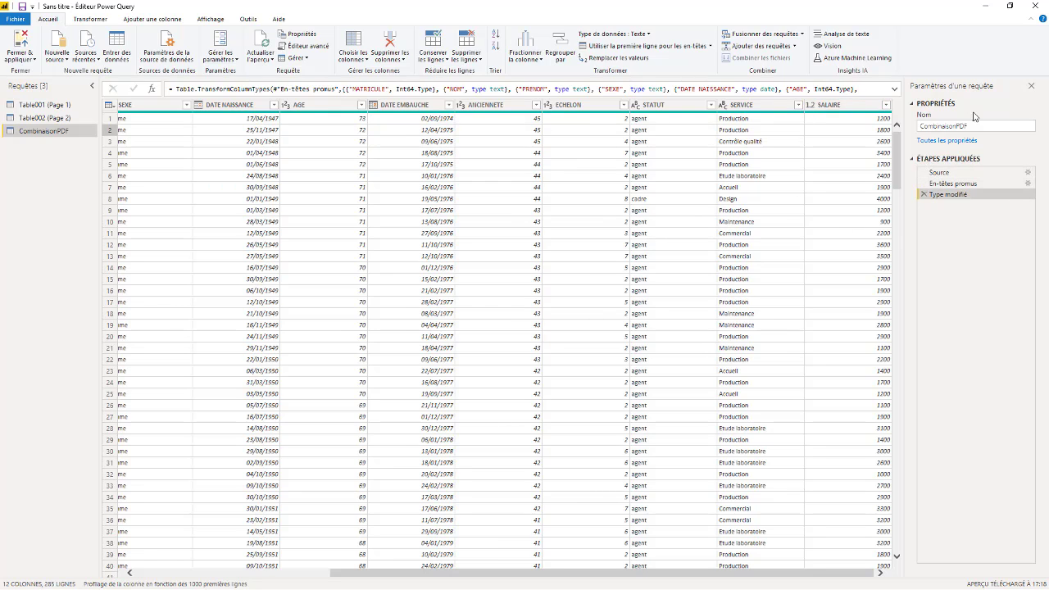
# Step: Rename the applied steps of CombinaisonPDF: En-têtes promus as EnTetePromue and Type modifié as FormatColonne
pyautogui.rightClick(939, 185)
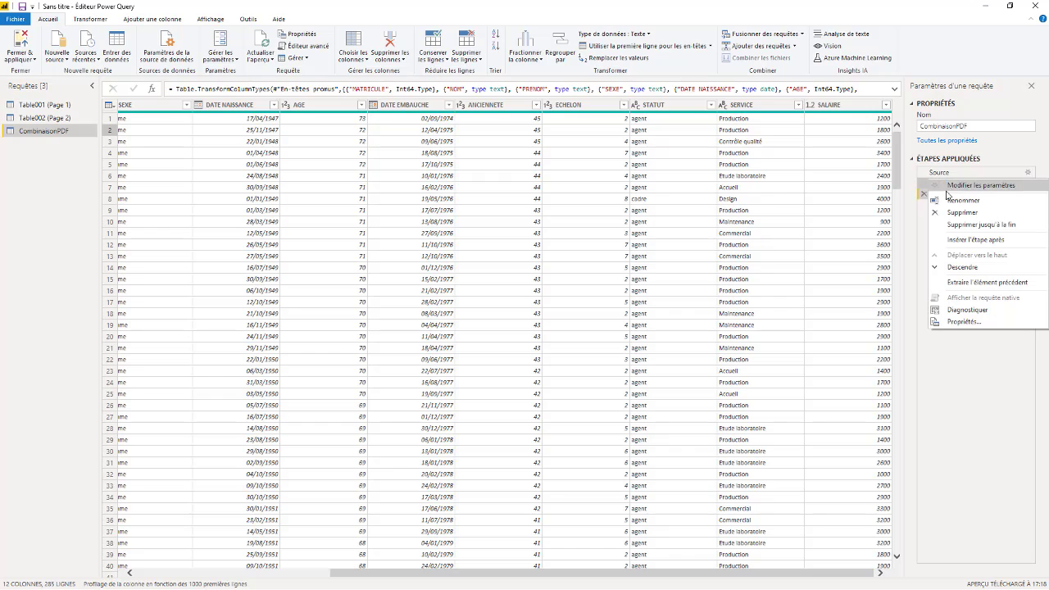
pyautogui.click(981, 213)
pyautogui.write('R')
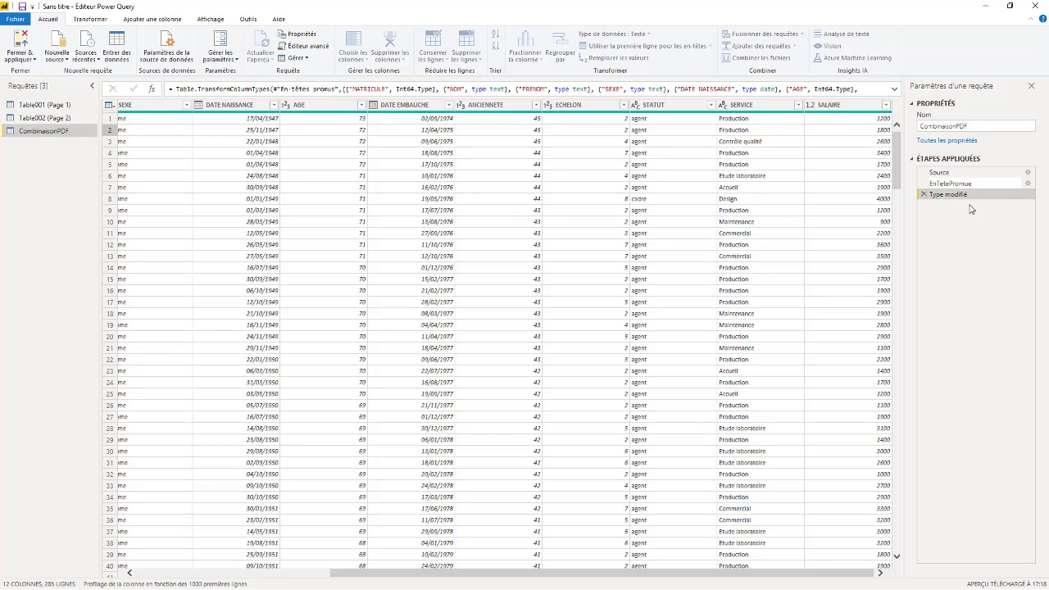
pyautogui.press('Return')
pyautogui.rightClick(946, 197)
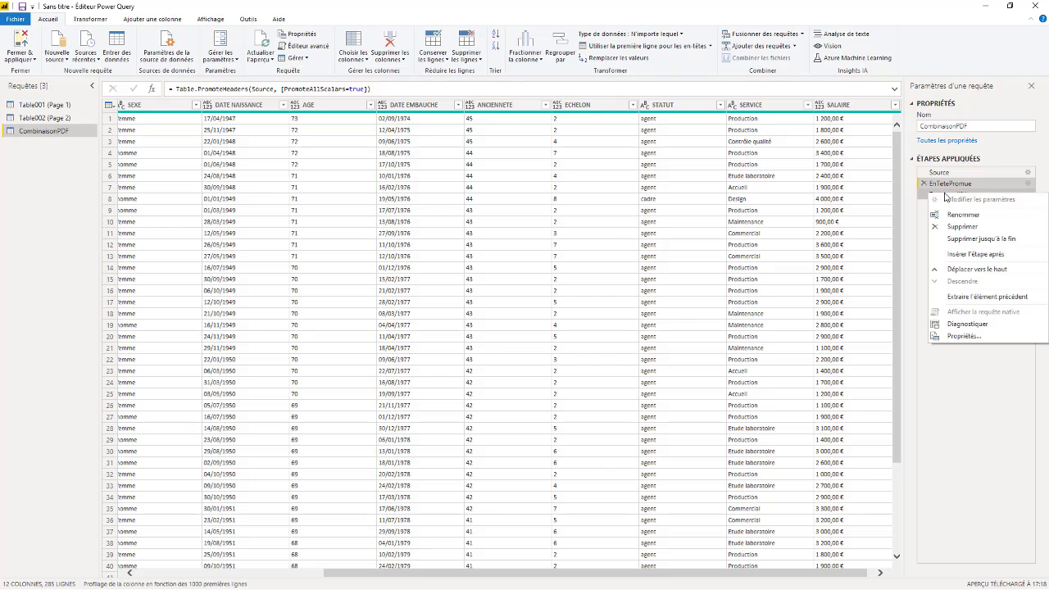
pyautogui.click(964, 215)
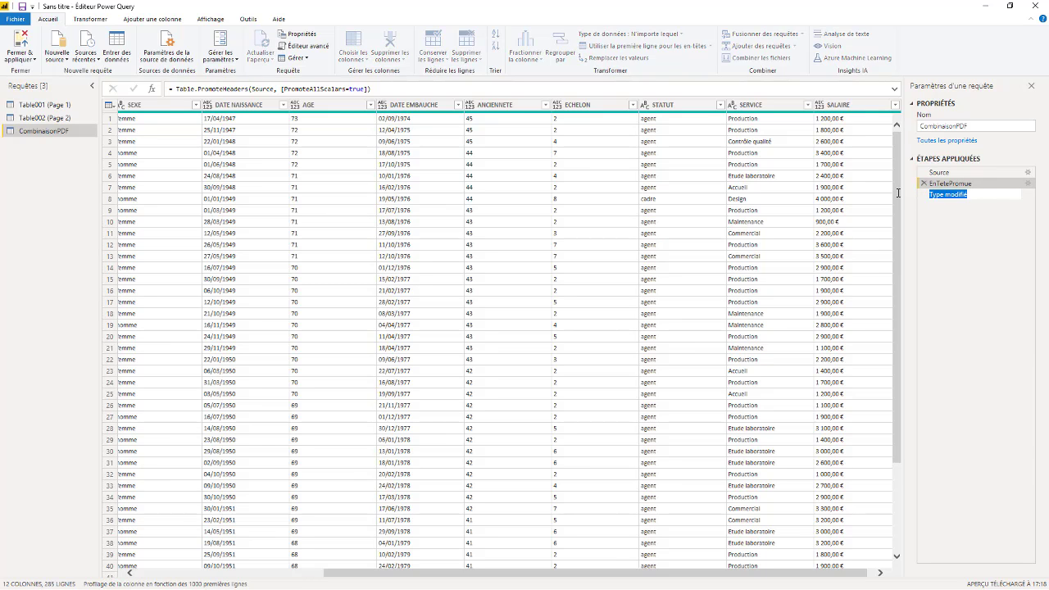
pyautogui.write('FormatColonne')
pyautogui.press('Return')
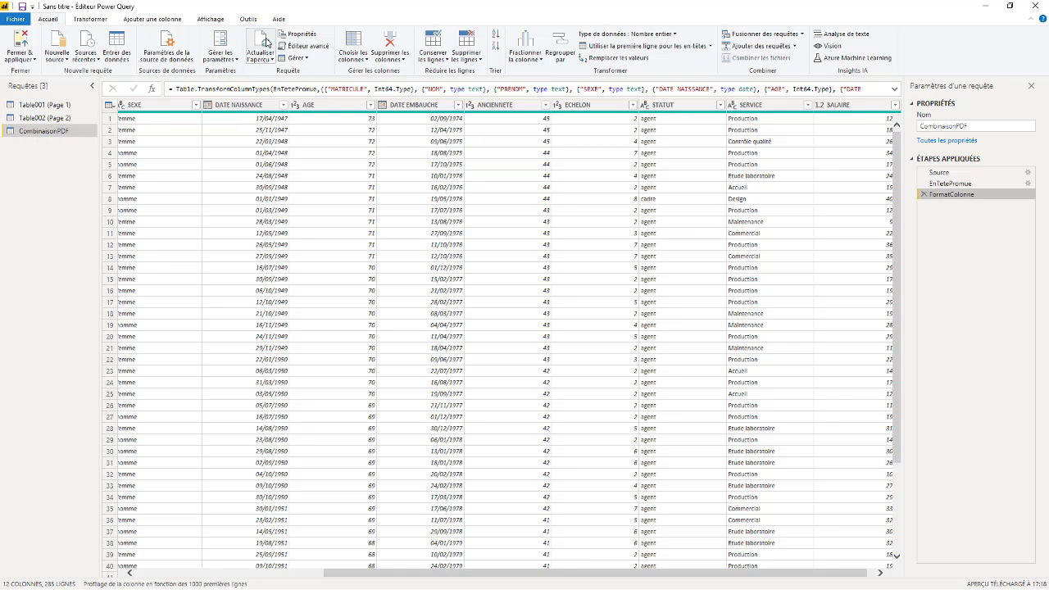
# Step: Review the M code of CombinaisonPDF in the advanced editor, and close Power Query while applying the changes
pyautogui.click(303, 46)
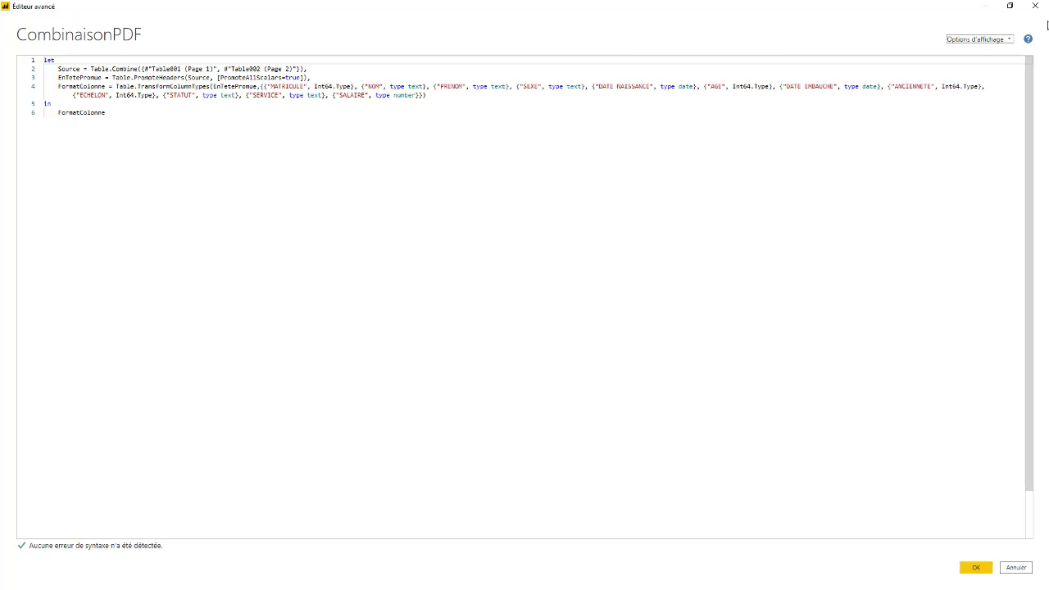
pyautogui.click(1035, 6)
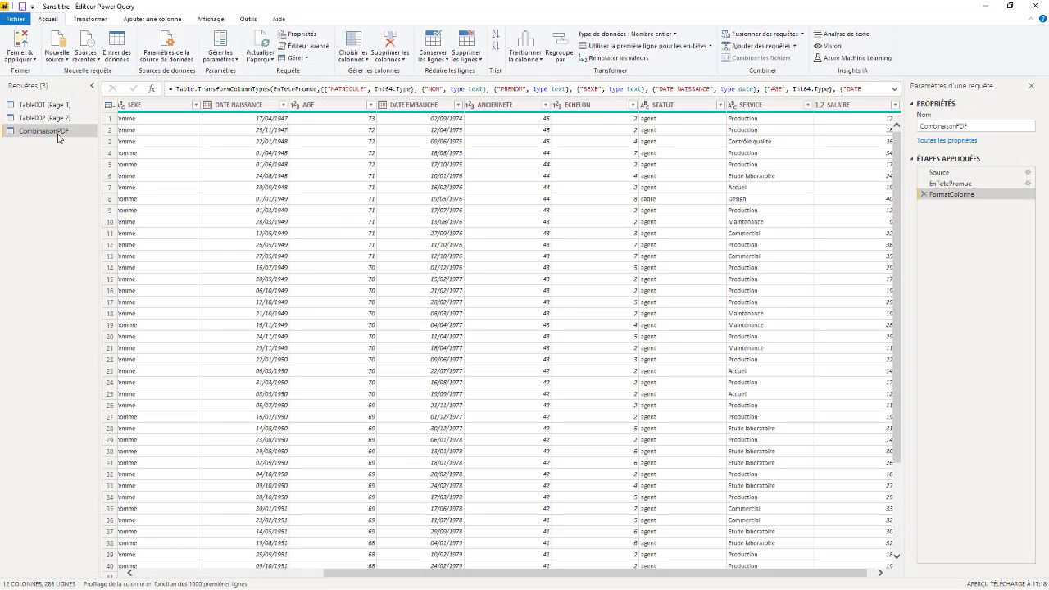
pyautogui.click(24, 60)
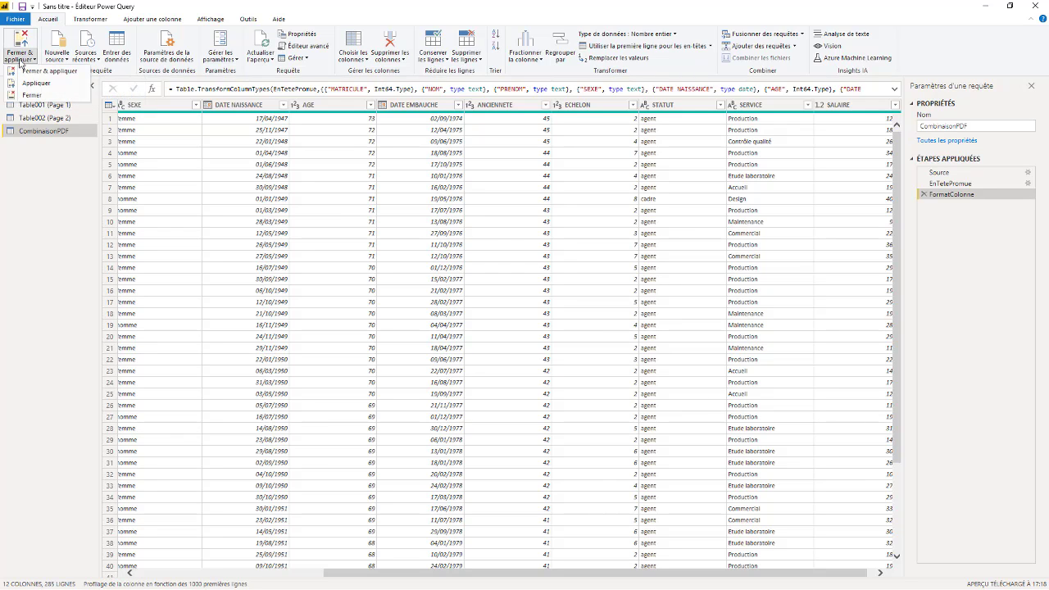
pyautogui.click(43, 73)
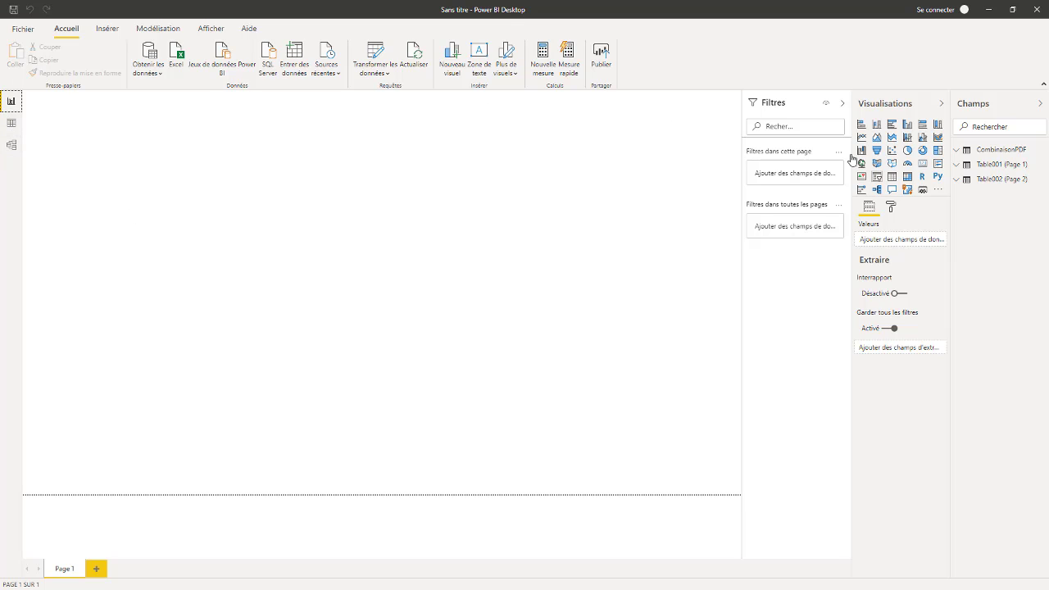
# Step: Show the CombinaisonPDF table in the data view and look through its loaded rows
pyautogui.click(151, 68)
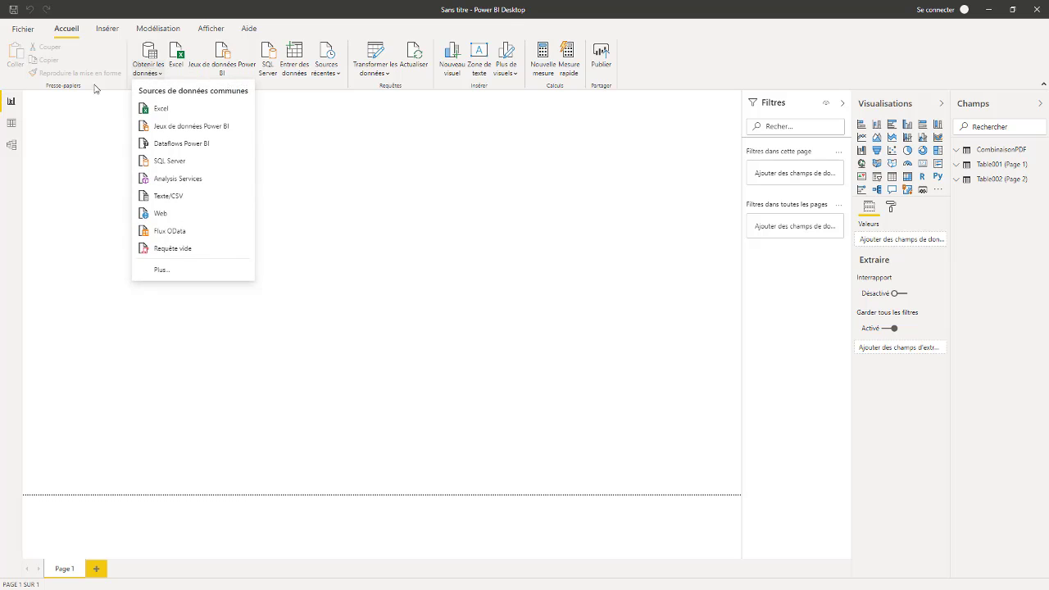
pyautogui.click(11, 123)
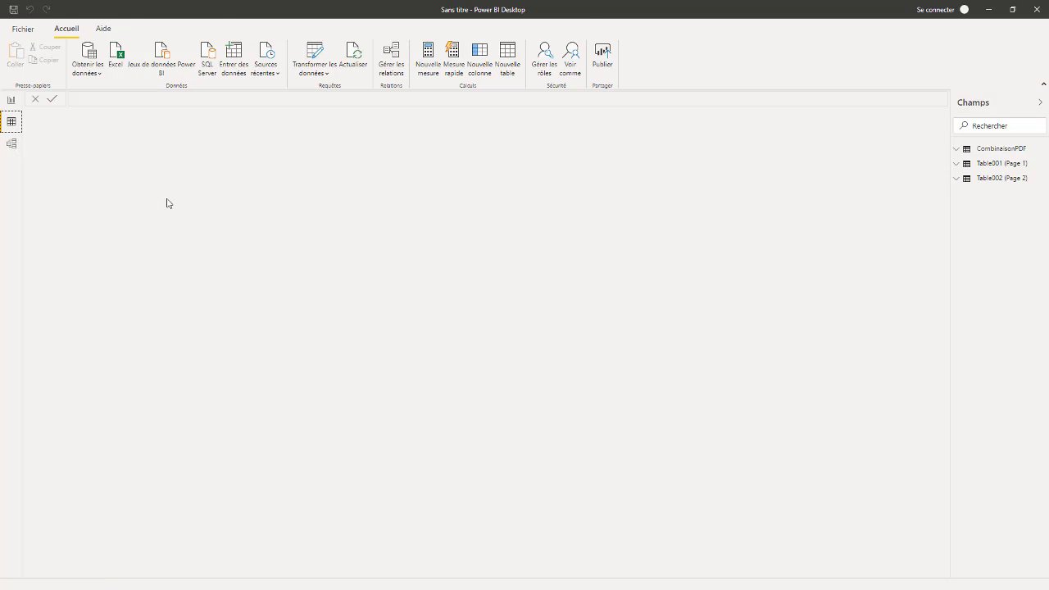
pyautogui.click(992, 150)
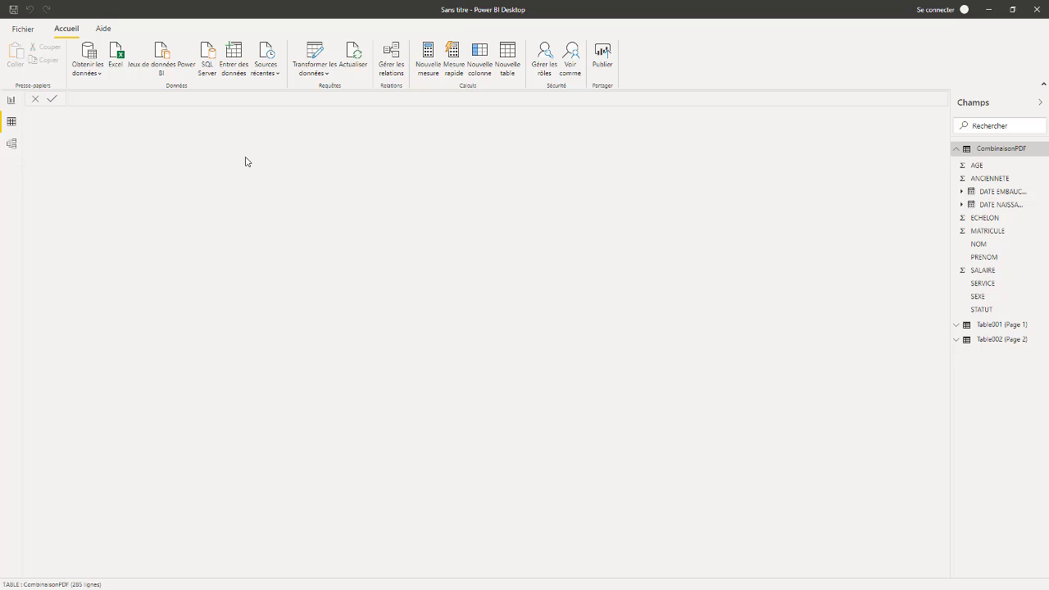
pyautogui.click(12, 122)
pyautogui.click(1001, 181)
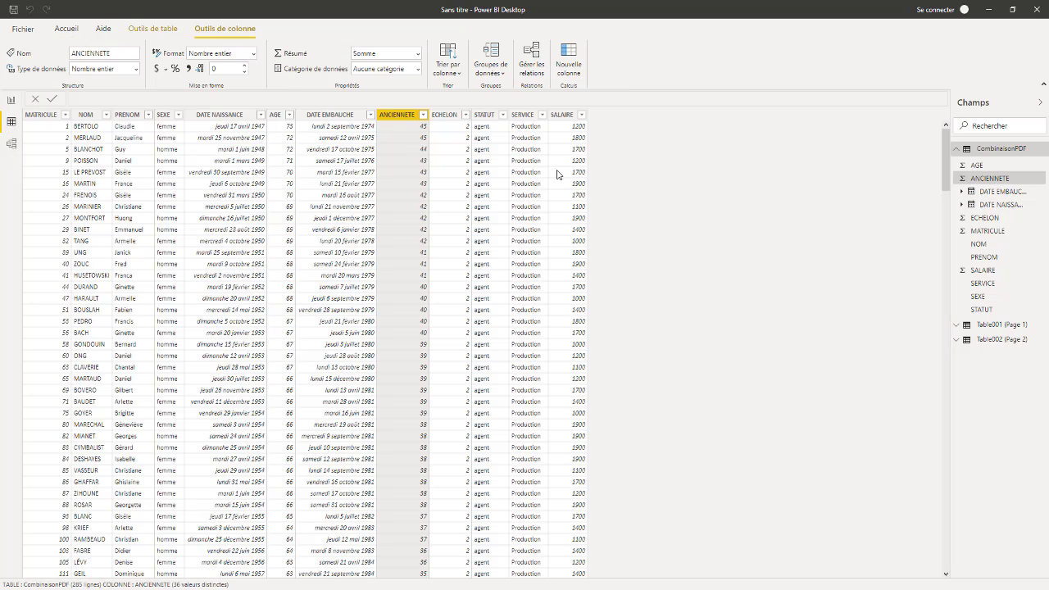
pyautogui.scroll(-10, 290, 230)
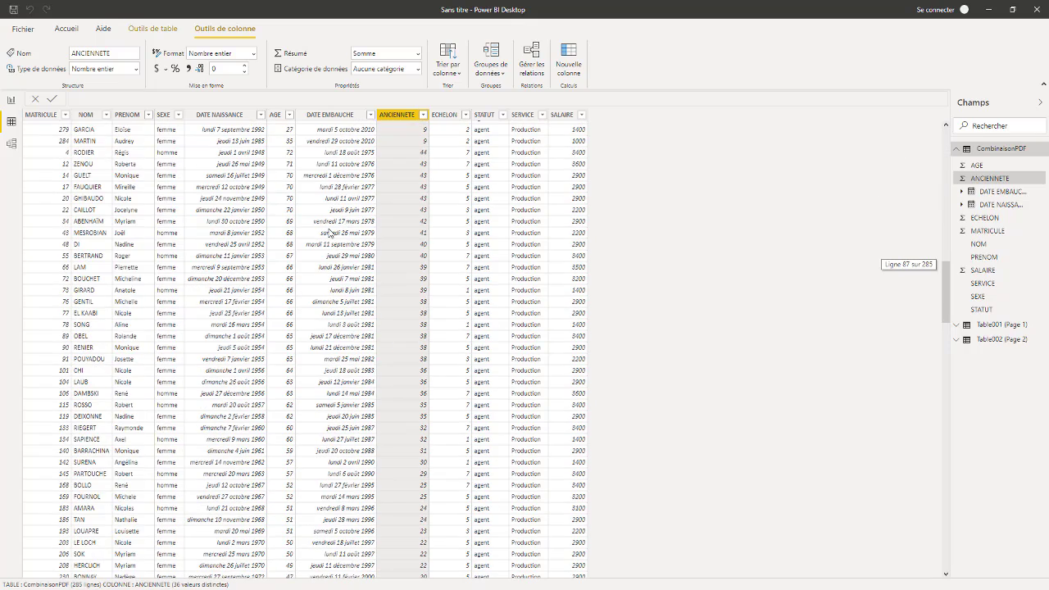
pyautogui.scroll(12, 305, 224)
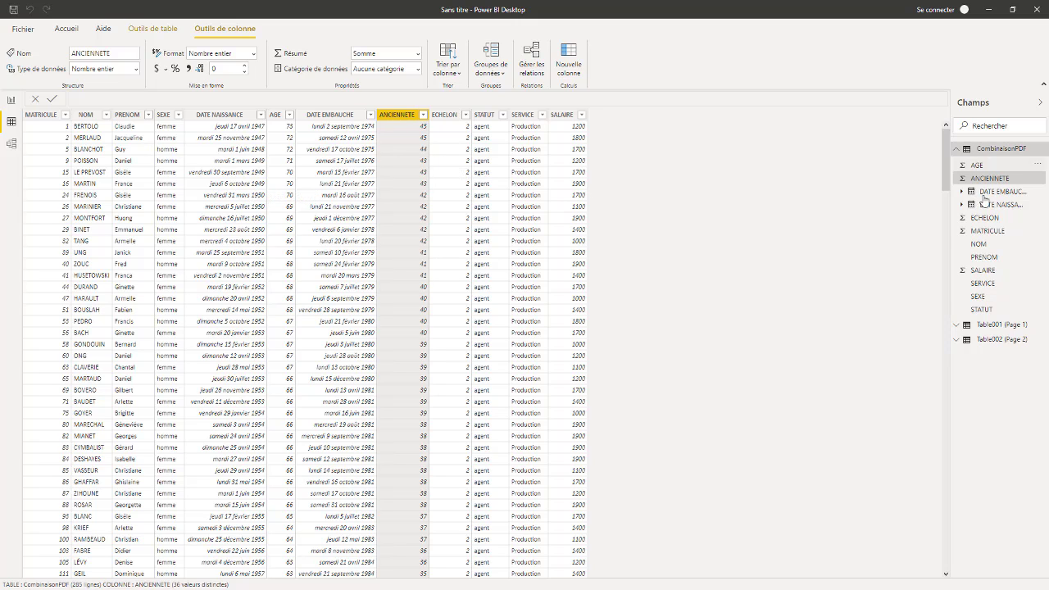
# Step: Hide Table001 (Page 1) and Table002 (Page 2) in the report view, and collapse the field list of CombinaisonPDF
pyautogui.rightClick(985, 326)
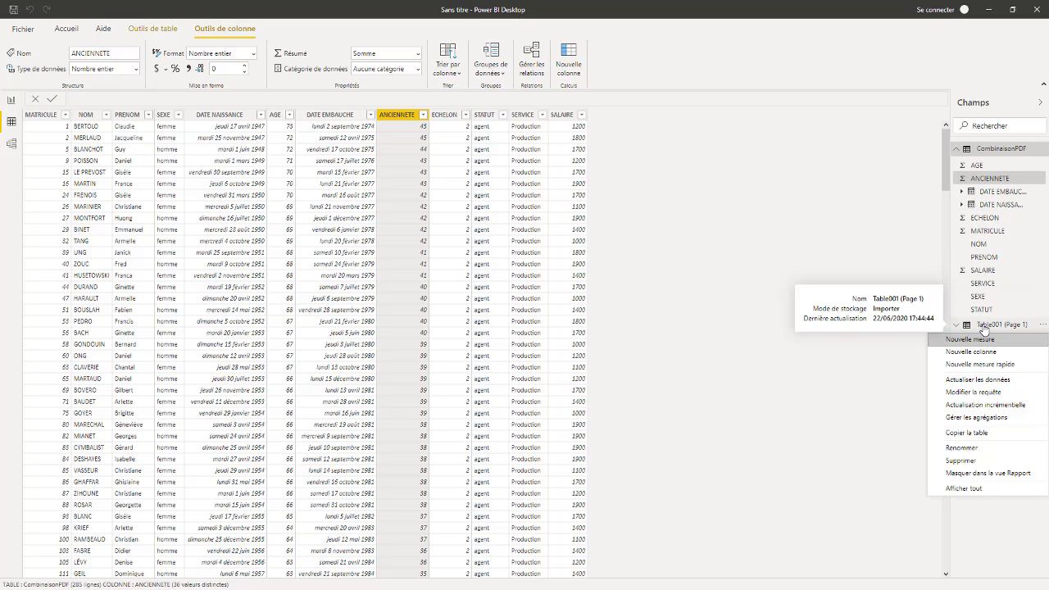
pyautogui.click(987, 473)
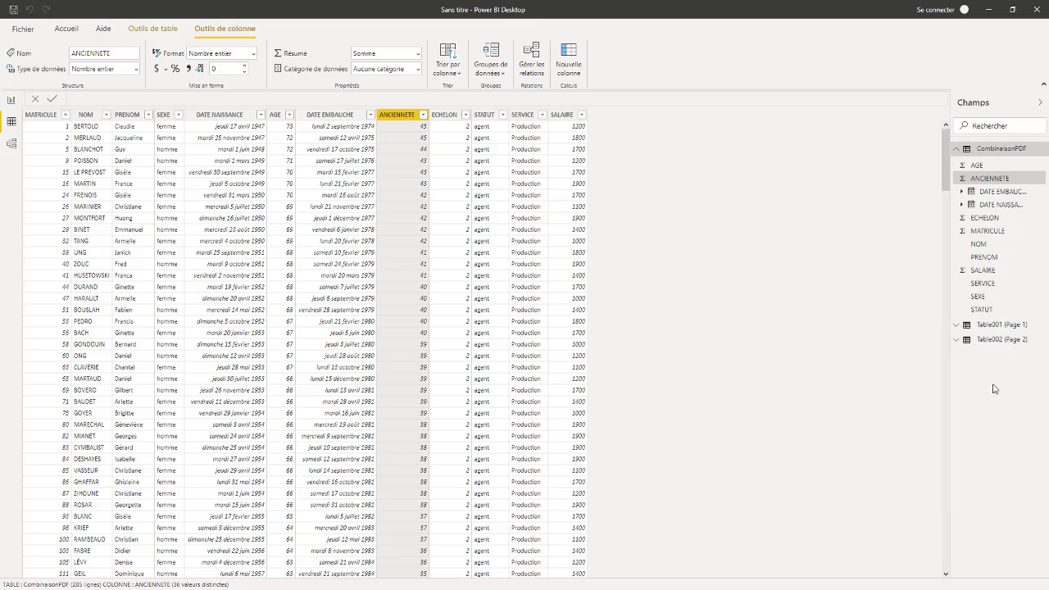
pyautogui.rightClick(984, 345)
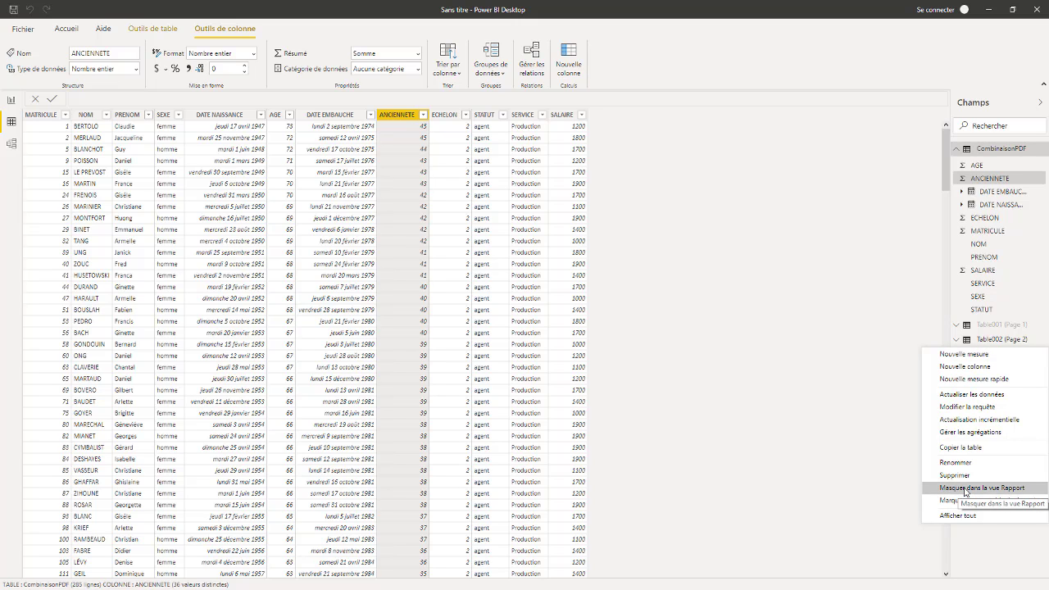
pyautogui.moveTo(964, 502)
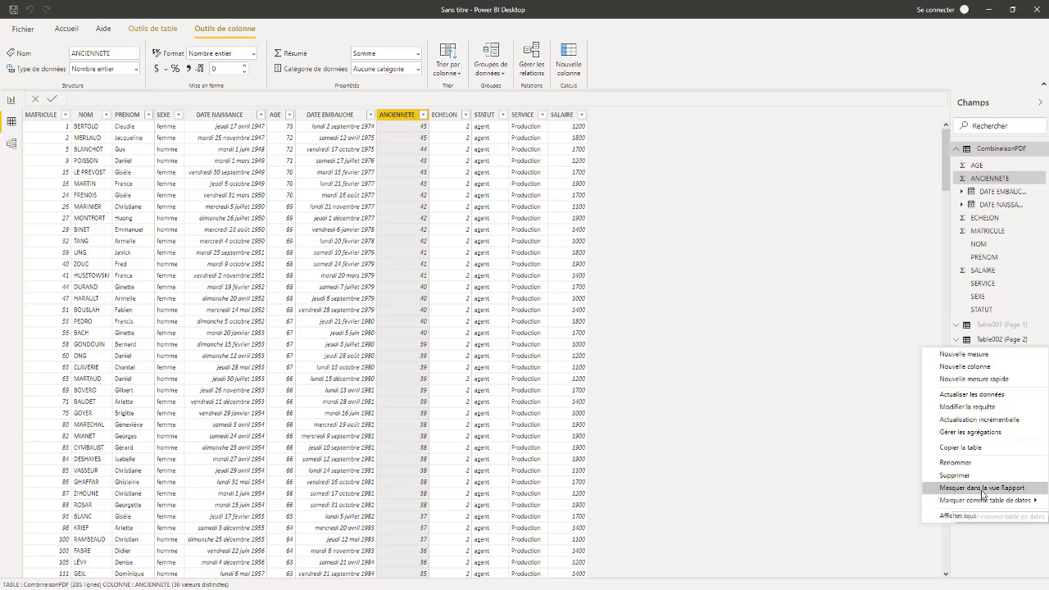
pyautogui.click(906, 476)
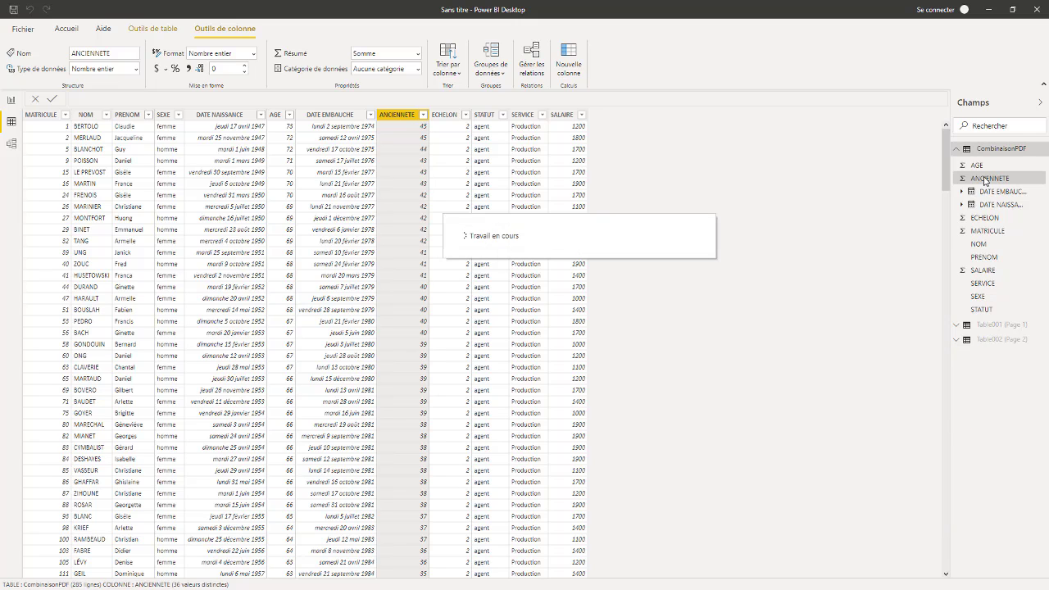
pyautogui.click(957, 153)
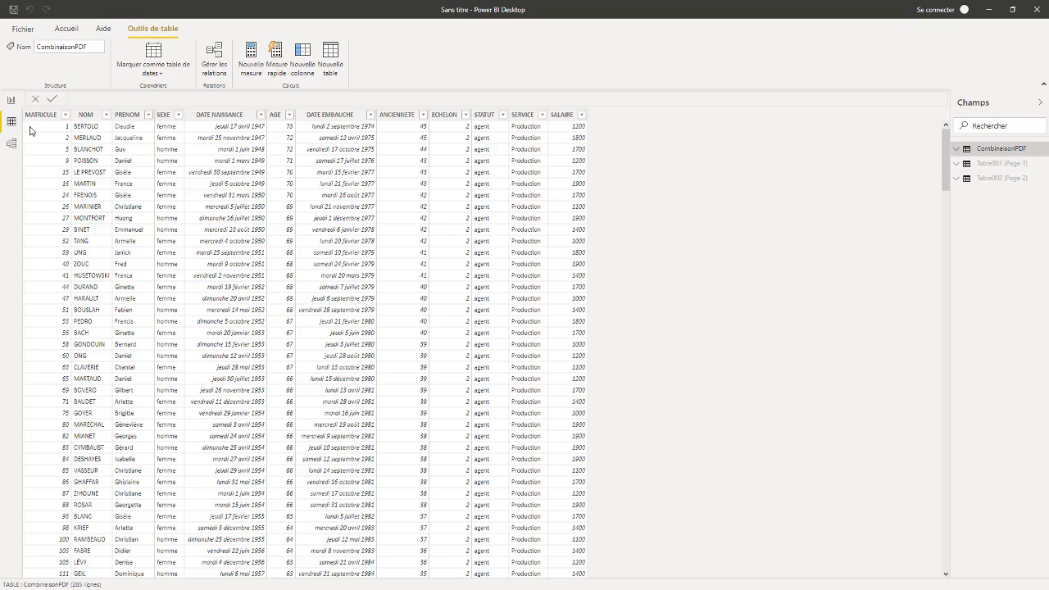
# Step: Reopen the Power Query editor from the data view and move Table001 (Page 1) into a new query group named Tables_PDF
pyautogui.click(66, 29)
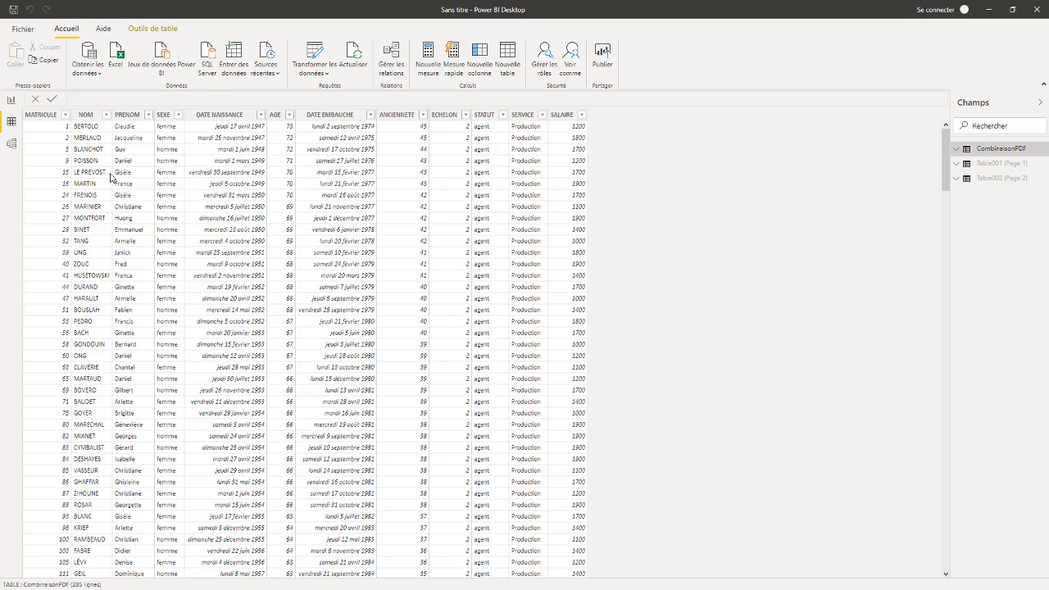
pyautogui.click(316, 57)
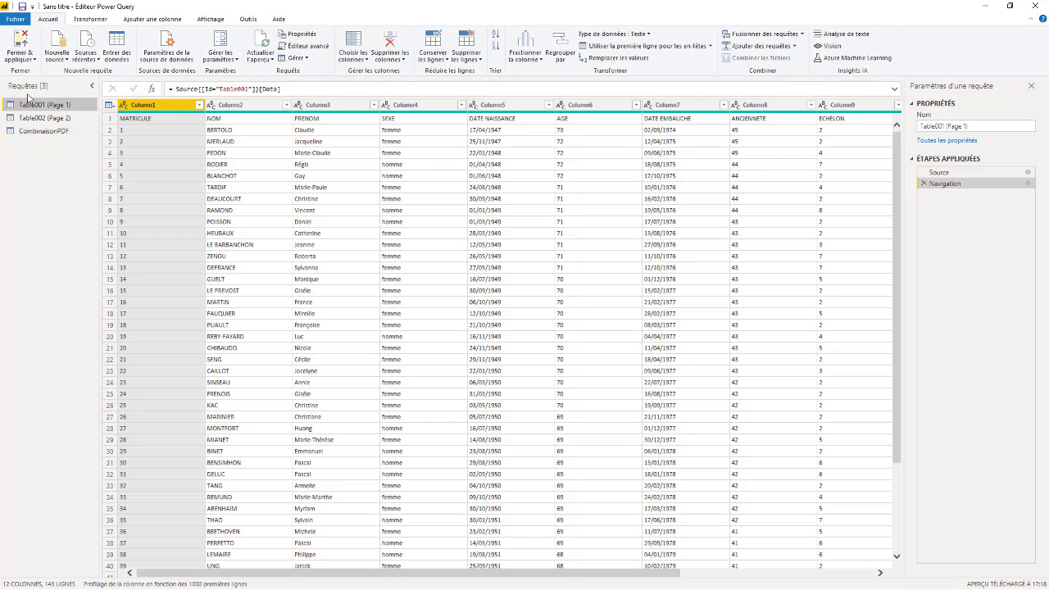
pyautogui.rightClick(34, 109)
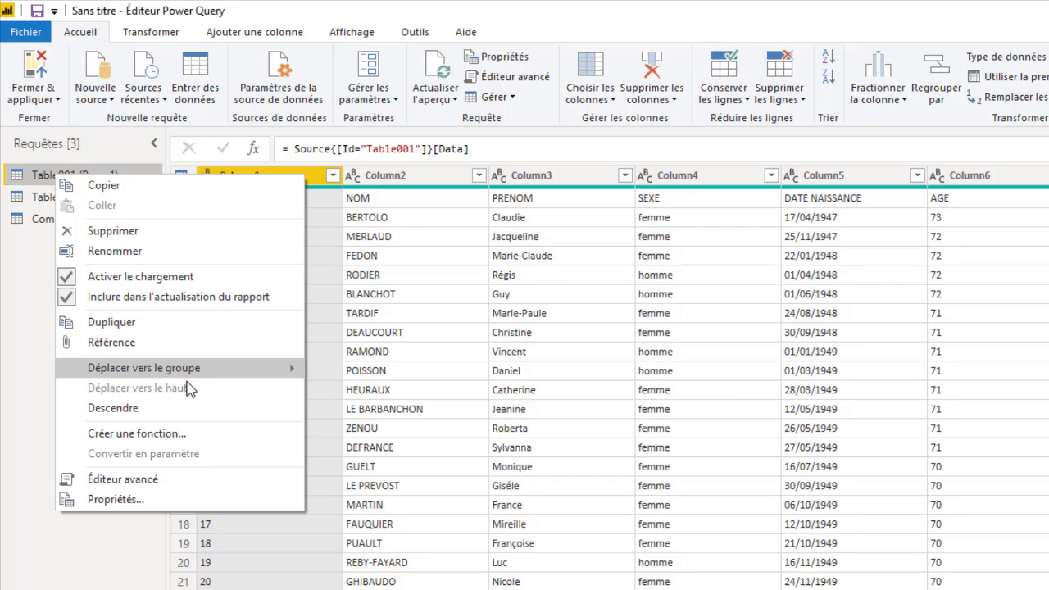
pyautogui.moveTo(174, 370)
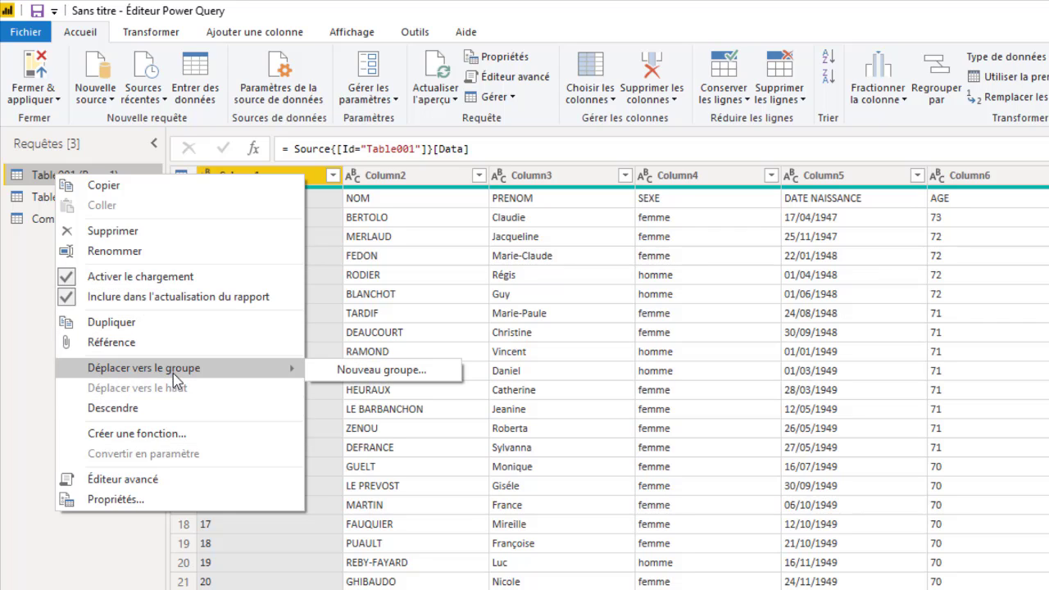
pyautogui.click(386, 371)
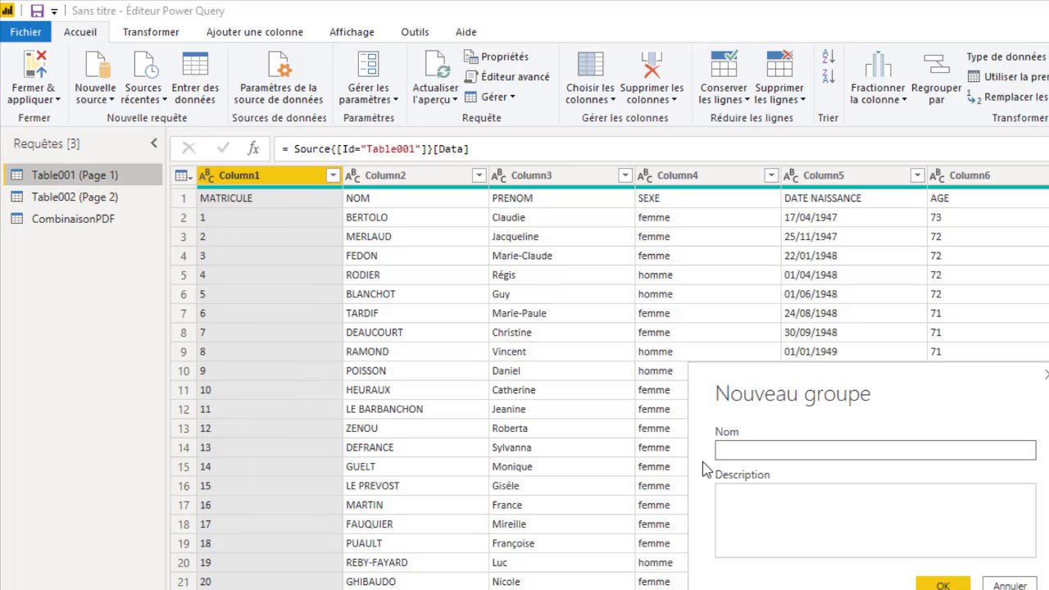
pyautogui.write('Table')
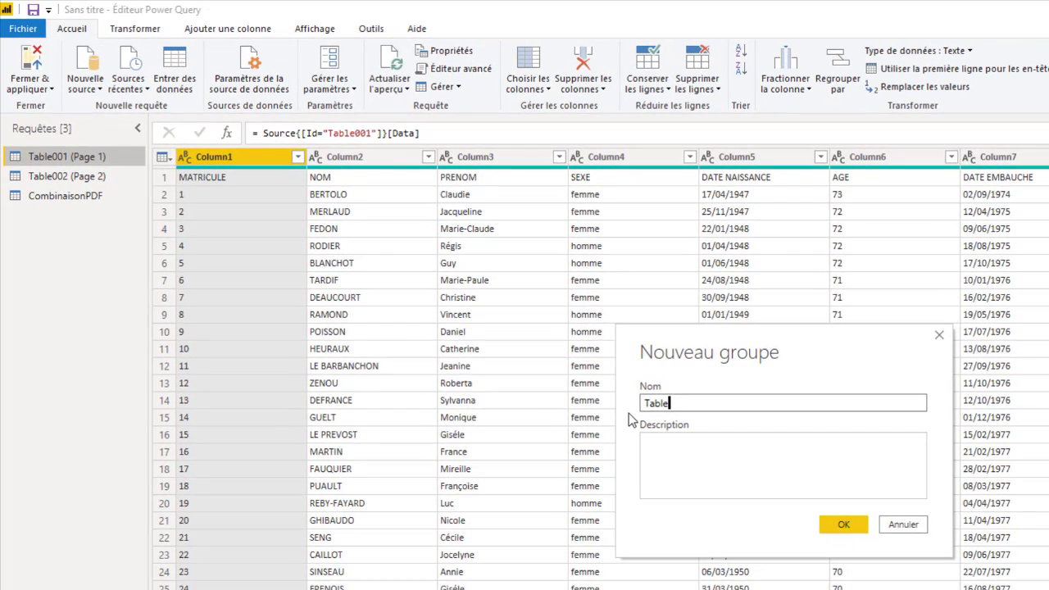
pyautogui.write('s_PDF')
pyautogui.click(833, 526)
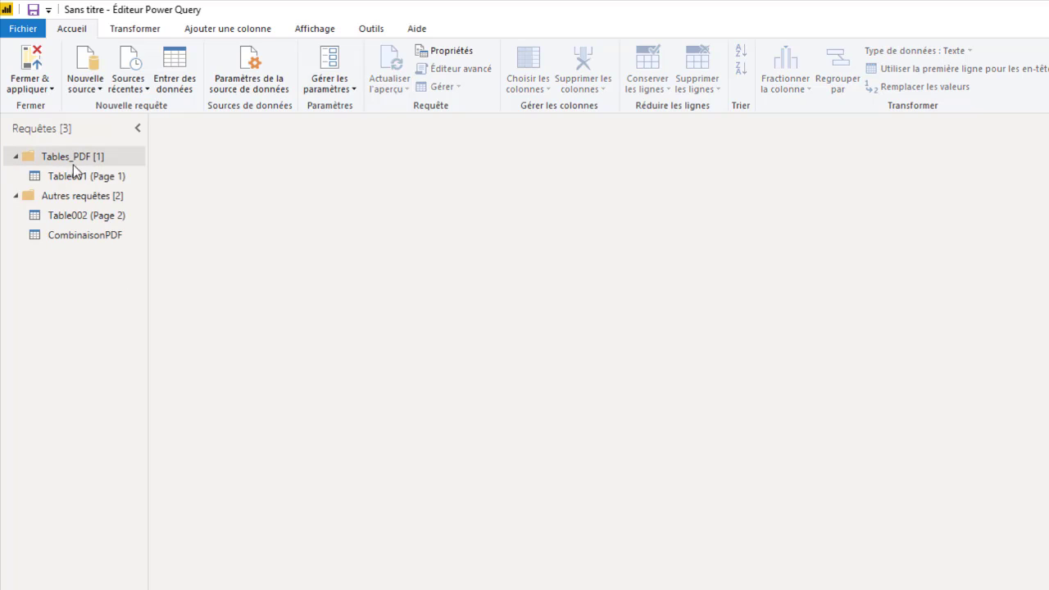
# Step: Move the Table002 (Page 2) query into the Tables_PDF group
pyautogui.rightClick(78, 217)
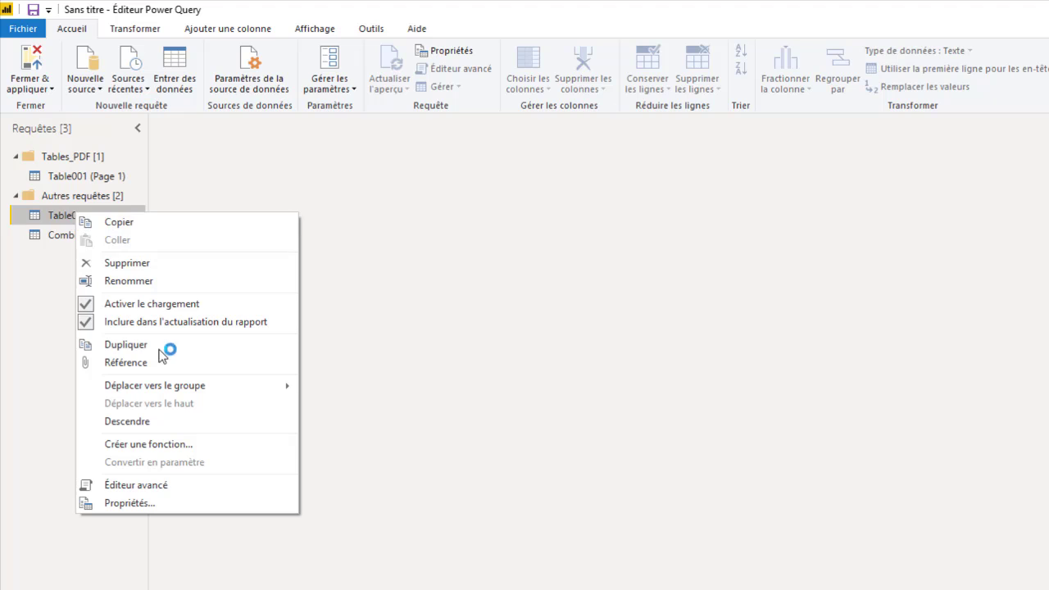
pyautogui.moveTo(253, 386)
pyautogui.click(360, 389)
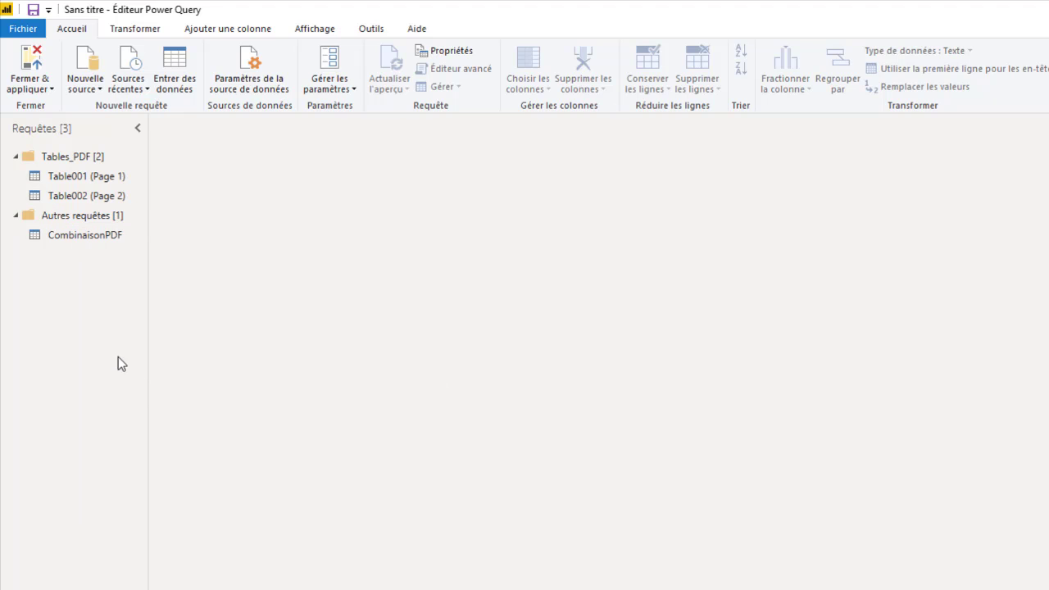
# Step: Collapse the Tables_PDF group, leaving CombinaisonPDF selected, and close the Power Query editor
pyautogui.rightClick(87, 158)
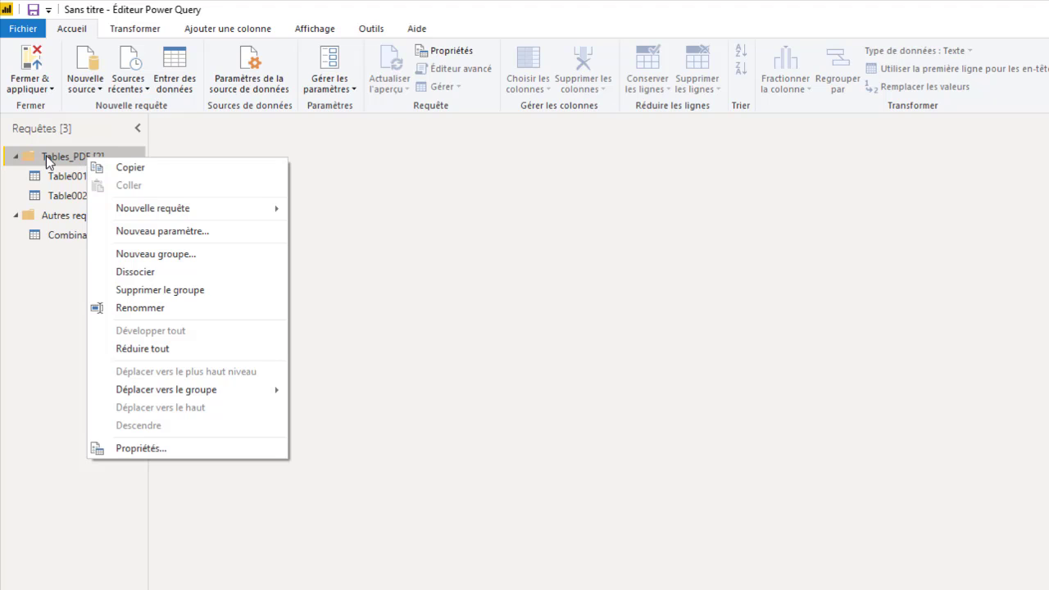
pyautogui.click(15, 158)
pyautogui.click(16, 157)
pyautogui.click(57, 195)
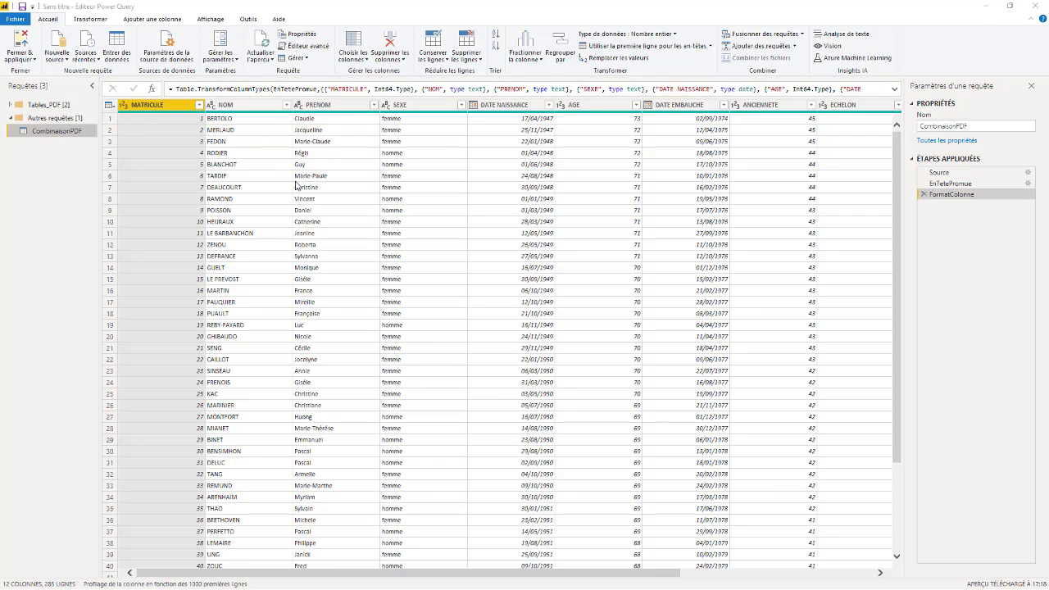
pyautogui.click(536, 322)
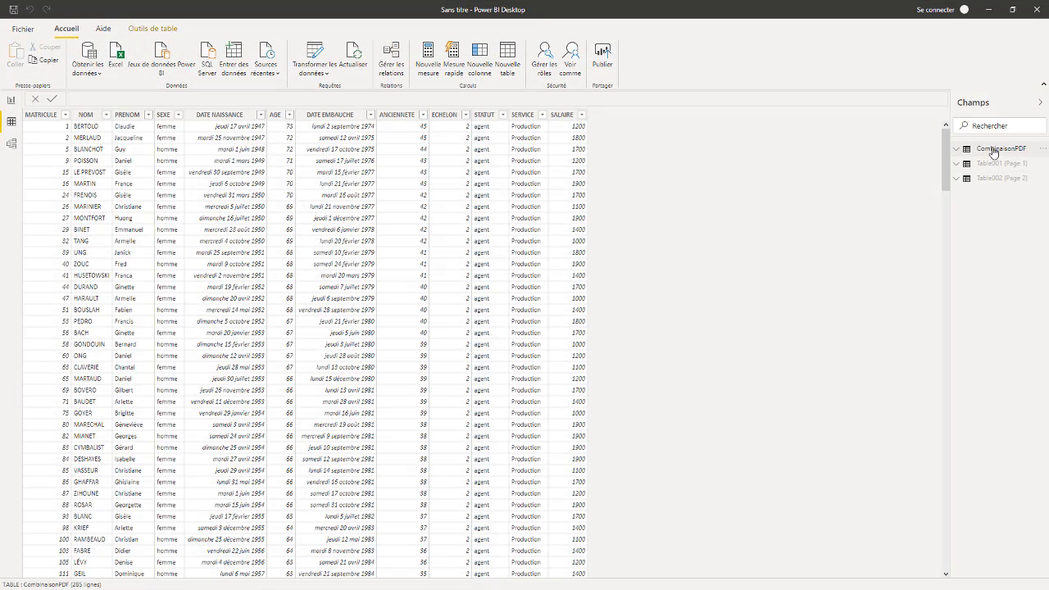
# Step: Expand the field list of CombinaisonPDF and check the relations manager for defined table relations
pyautogui.click(994, 152)
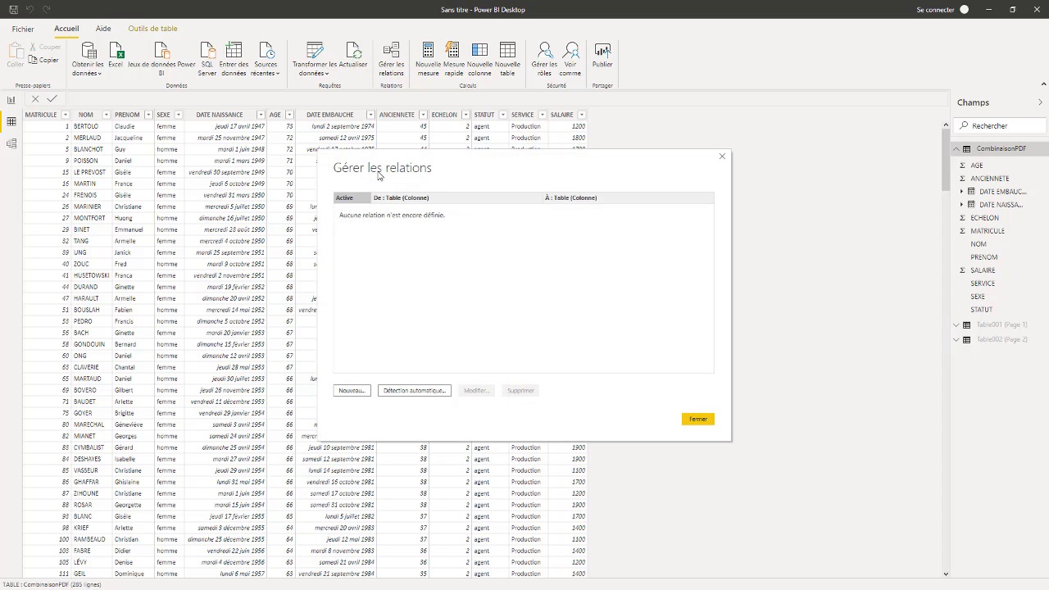
pyautogui.click(698, 420)
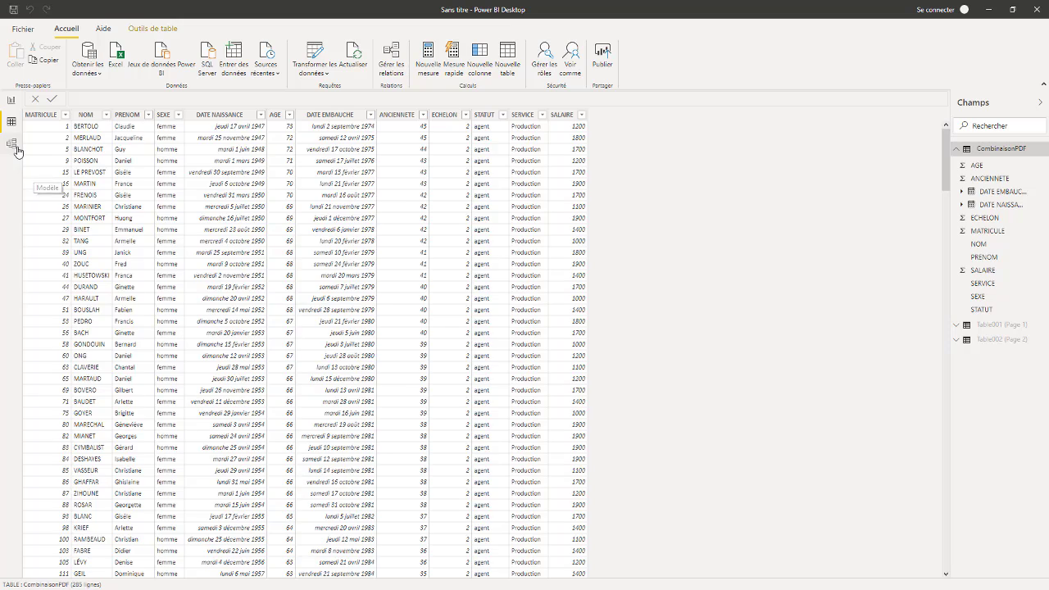
# Step: In the model view, move Table001 (Page 1) and Table002 (Page 2) far from CombinaisonPDF and stack them one above the other
pyautogui.click(13, 145)
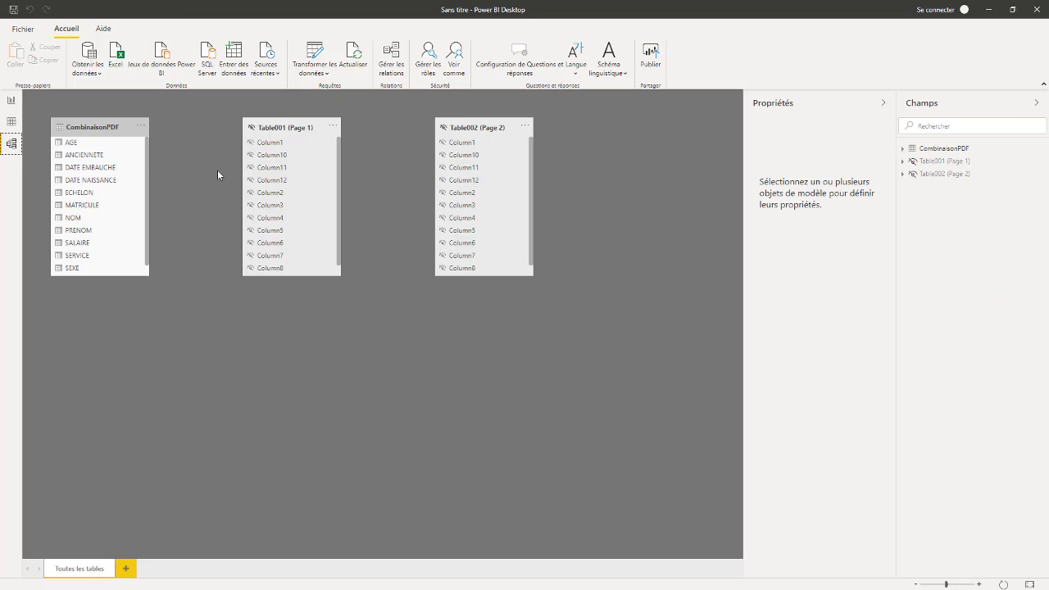
pyautogui.click(70, 127)
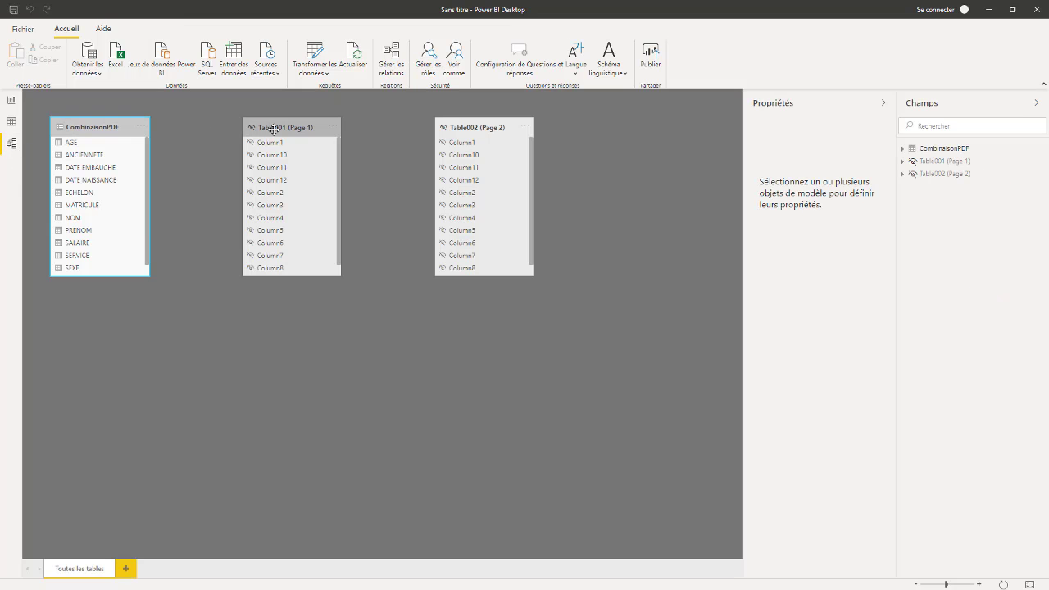
pyautogui.moveTo(277, 127); pyautogui.dragTo(645, 128)
pyautogui.moveTo(468, 125); pyautogui.dragTo(643, 301)
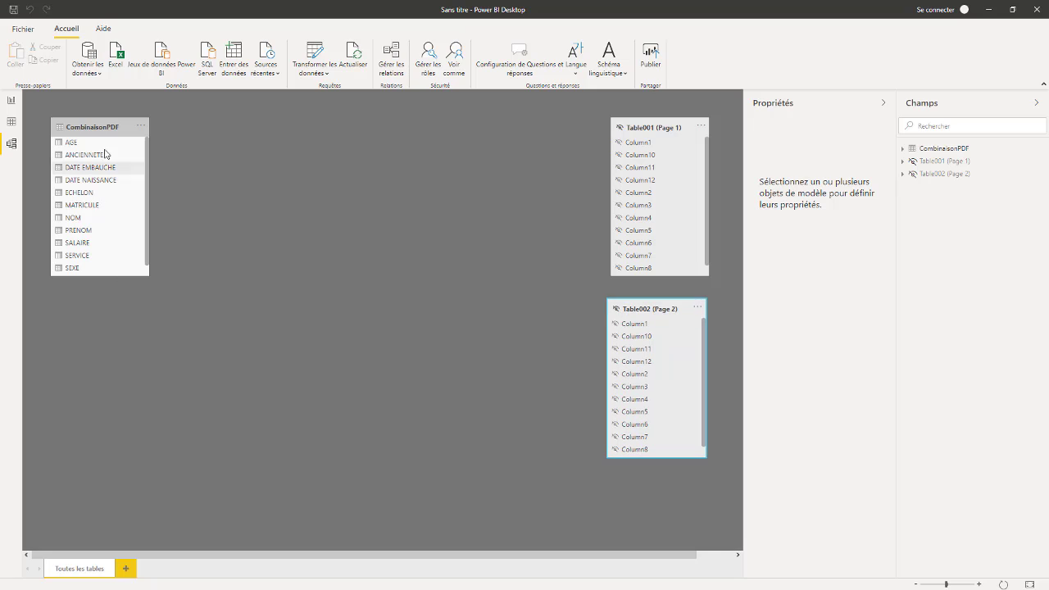
# Step: Make the CombinaisonPDF card in the model diagram taller to fit all its fields, and collapse the properties pane
pyautogui.click(98, 132)
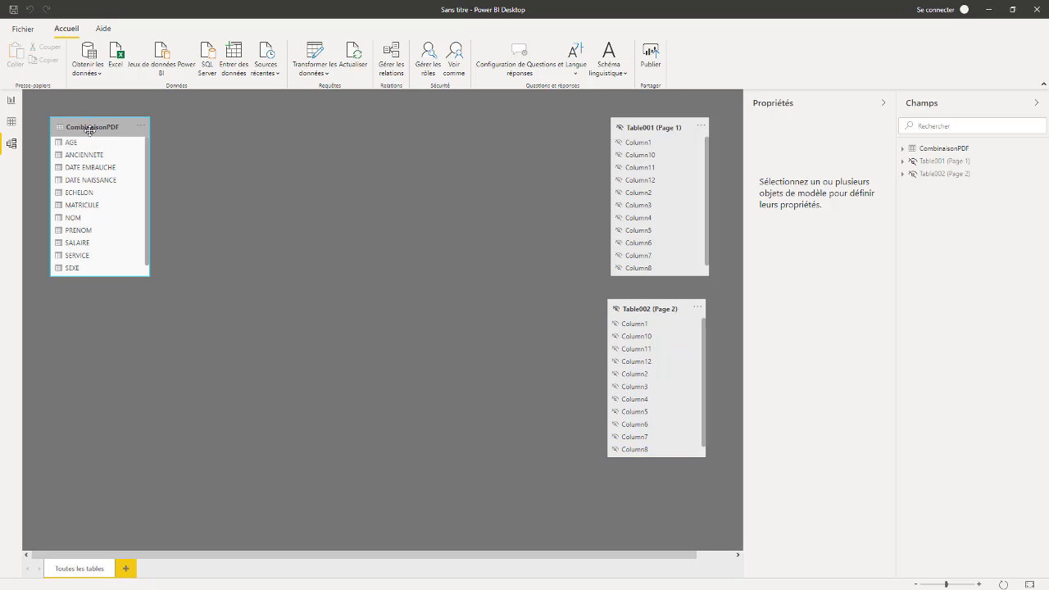
pyautogui.moveTo(113, 277); pyautogui.dragTo(112, 305)
pyautogui.click(384, 195)
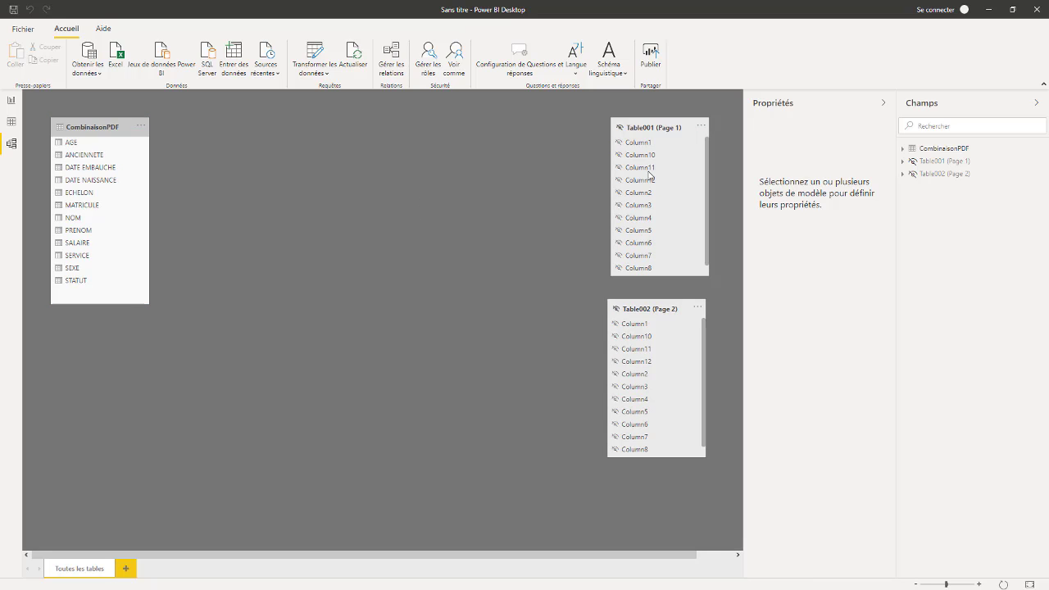
pyautogui.click(884, 103)
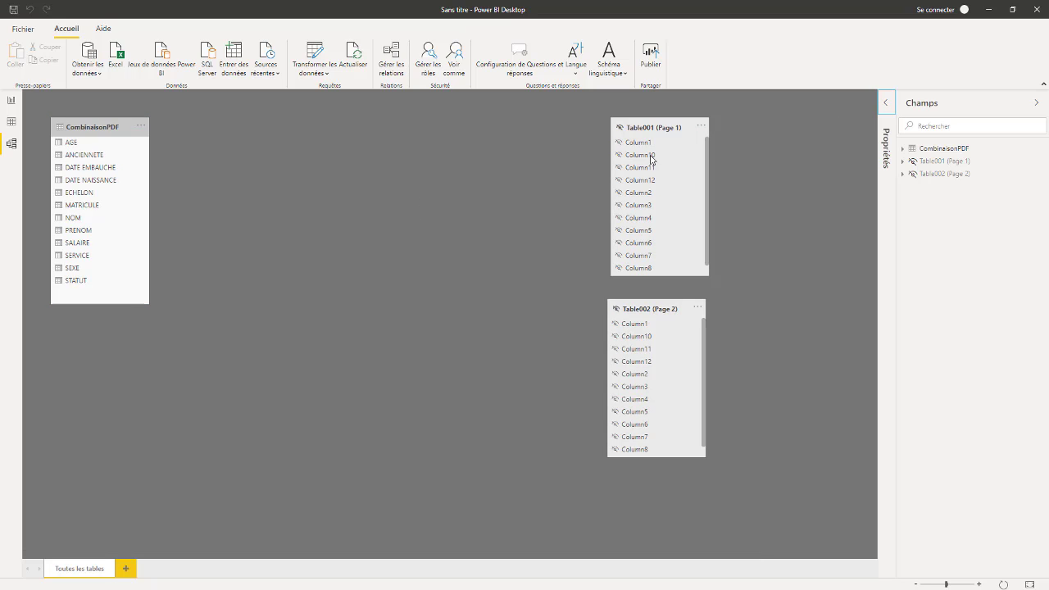
# Step: Check the tables and fields offered in the report view, and return to the data view
pyautogui.click(12, 101)
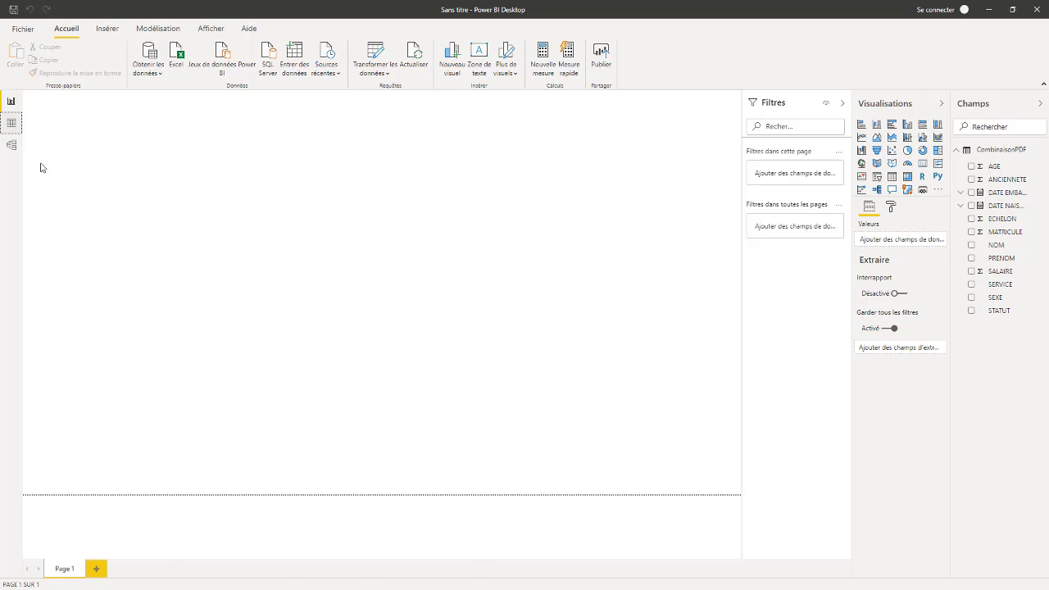
pyautogui.click(12, 122)
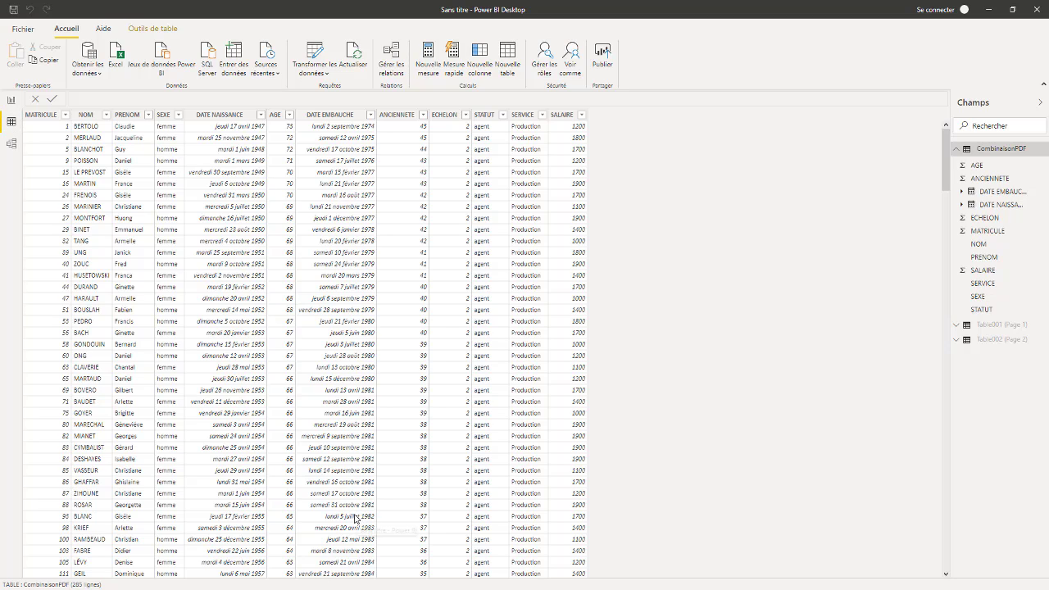
# Step: Switch to the Excel workbook BI Desktop - Importer un PDF dans un Cube.xlsx and examine which file types can be imported as data sources
pyautogui.press('super')
pyautogui.click(370, 580)
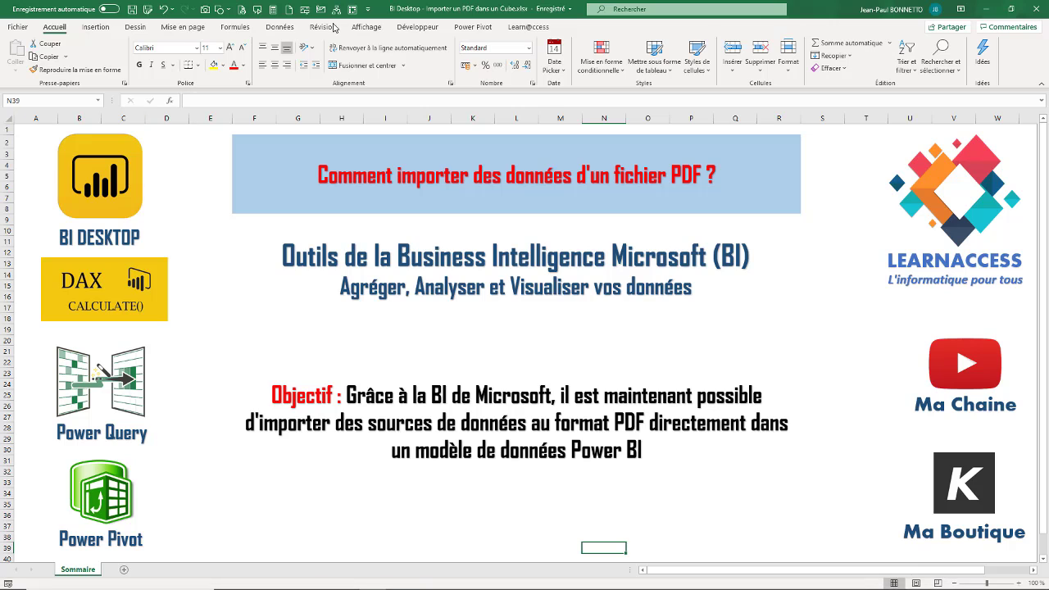
pyautogui.click(277, 27)
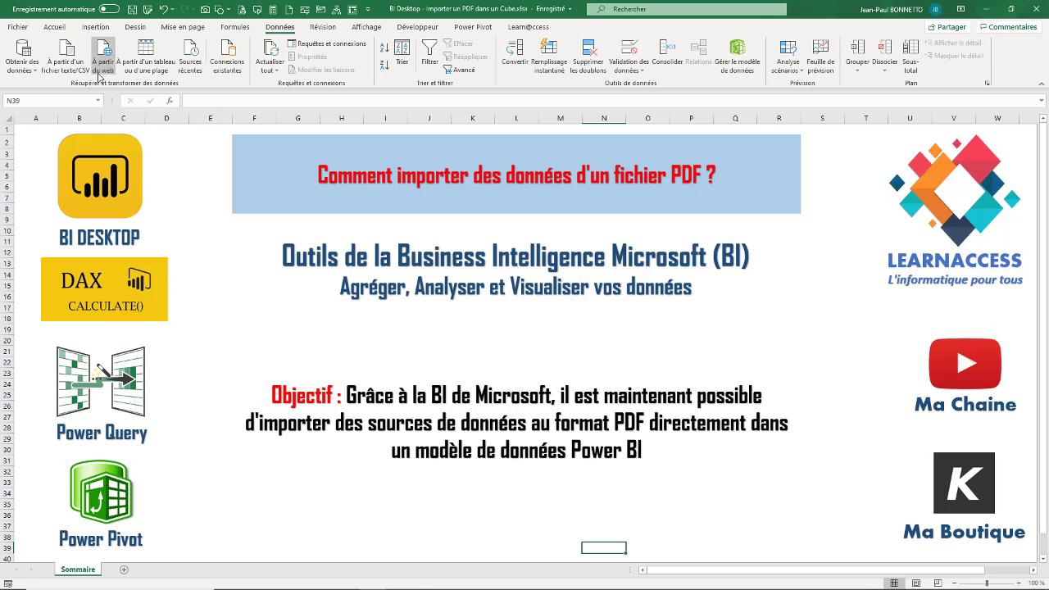
pyautogui.click(23, 64)
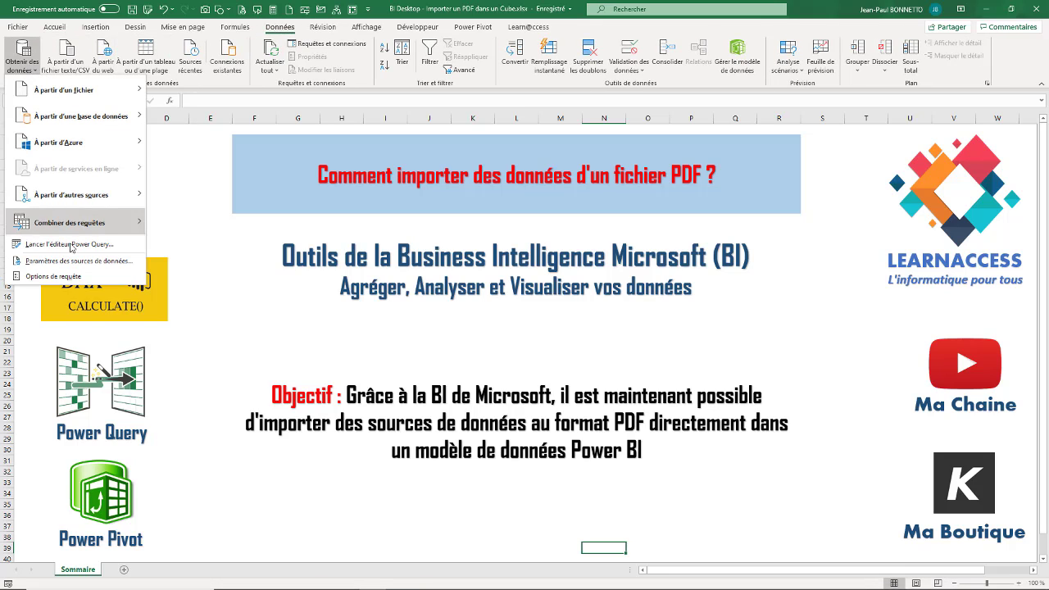
pyautogui.moveTo(76, 98)
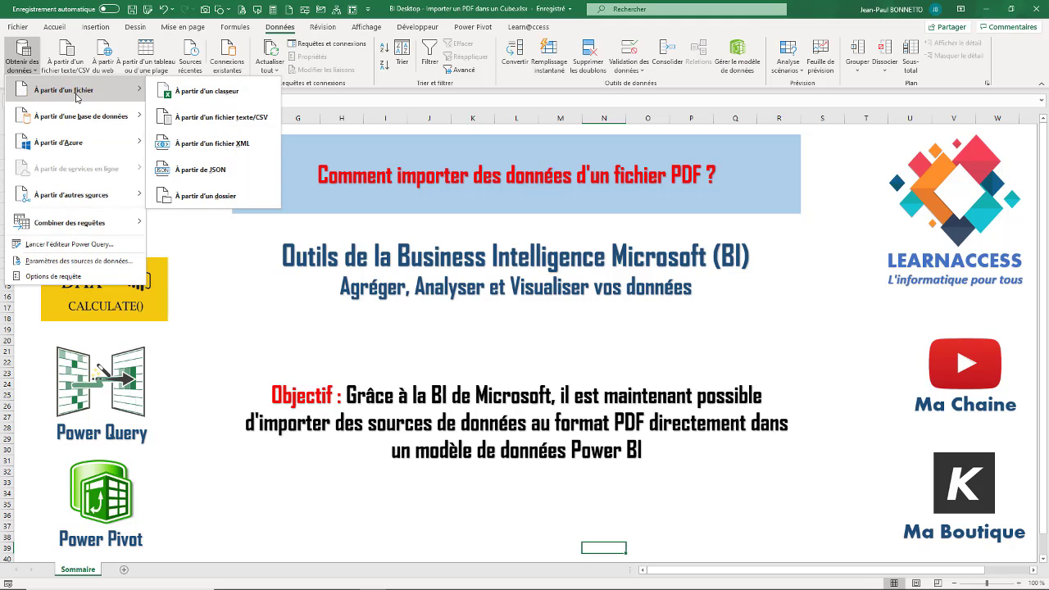